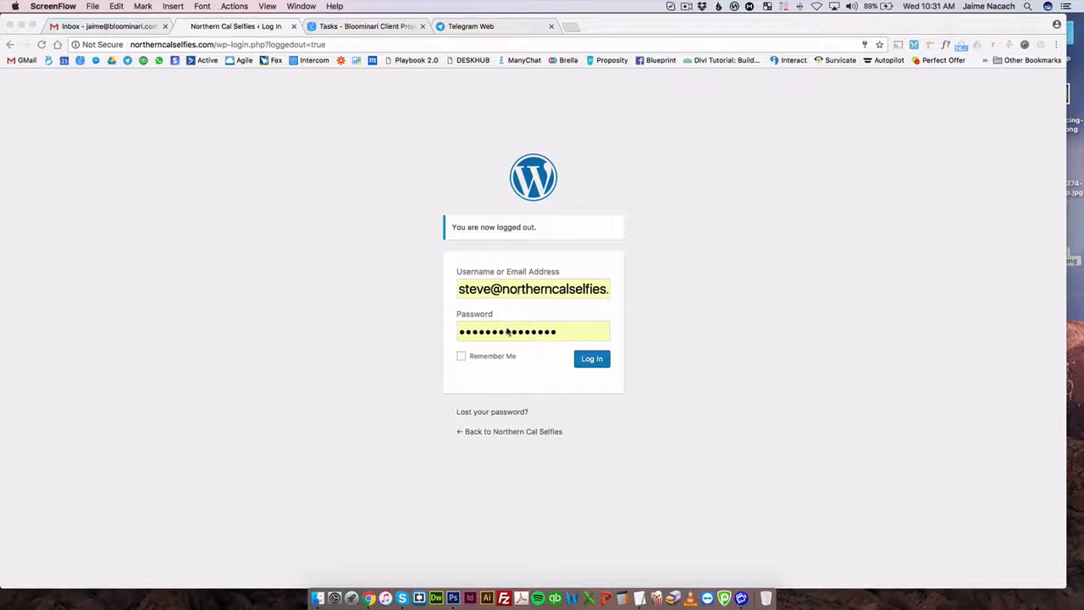
# Step: Log in to the site's WordPress admin with the prefilled credentials and open the Home page for editing
pyautogui.click(276, 45)
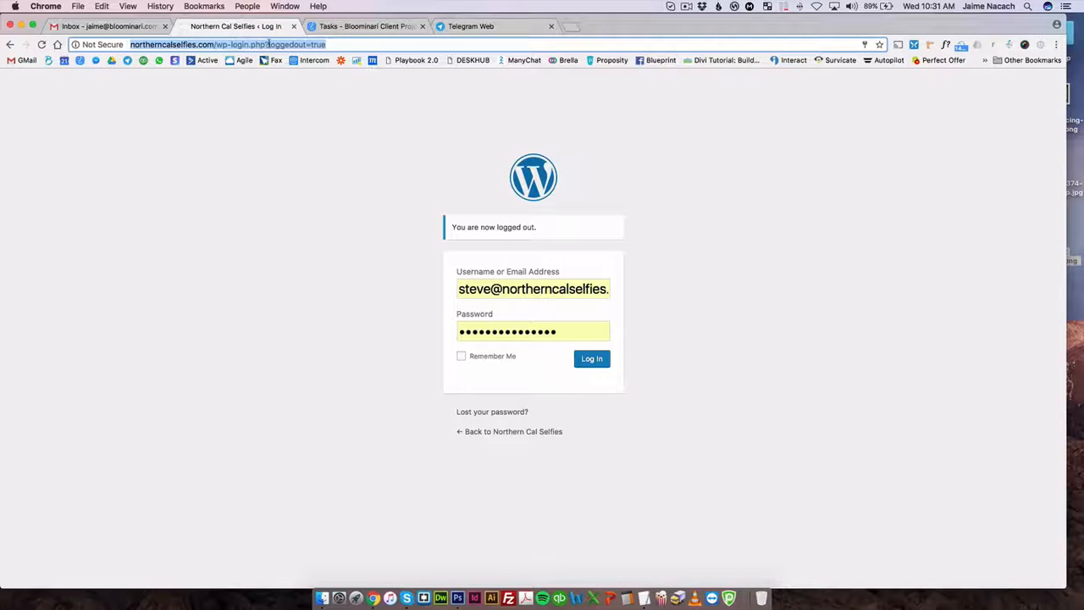
pyautogui.click(590, 359)
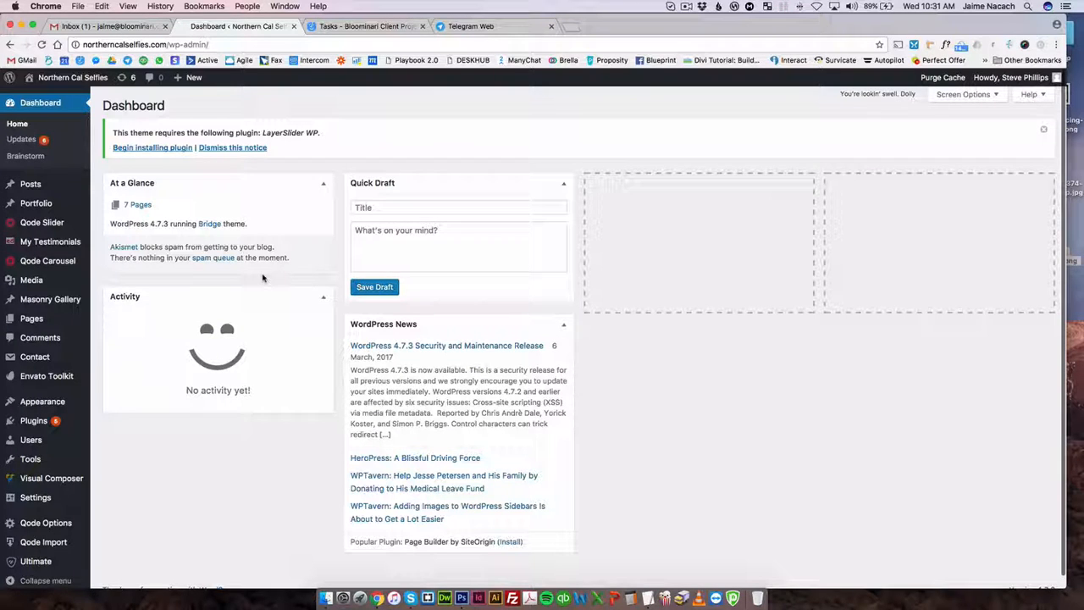
pyautogui.scroll(-1, 263, 278)
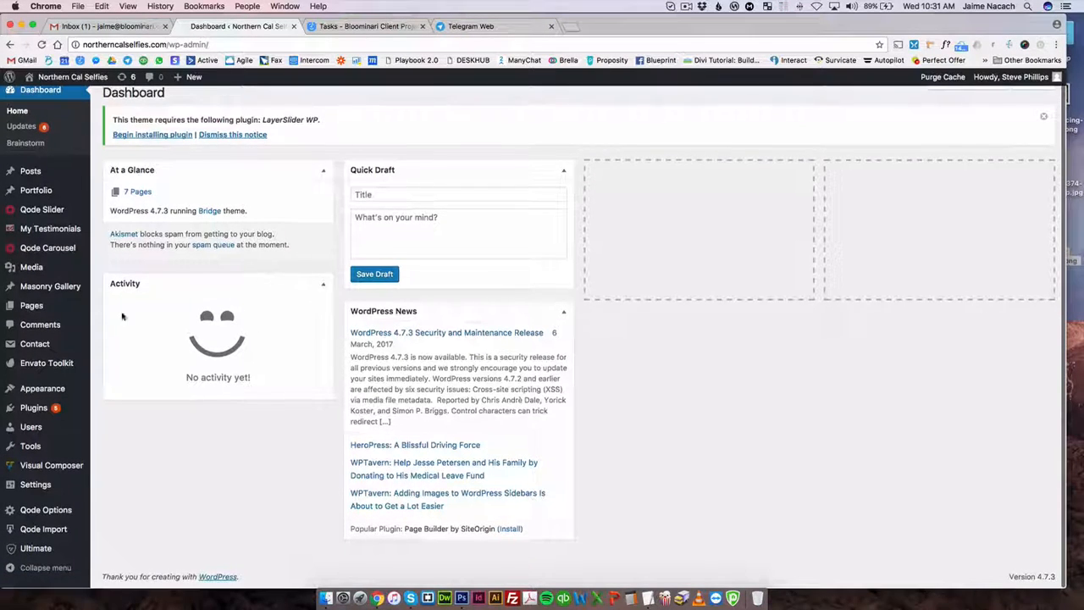
pyautogui.click(36, 309)
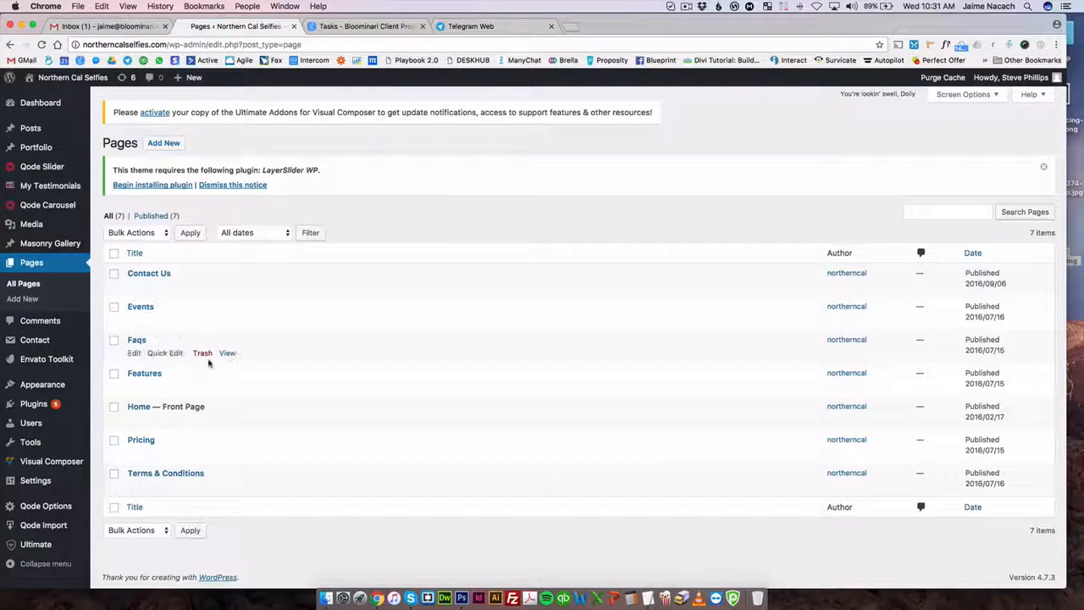
pyautogui.click(140, 407)
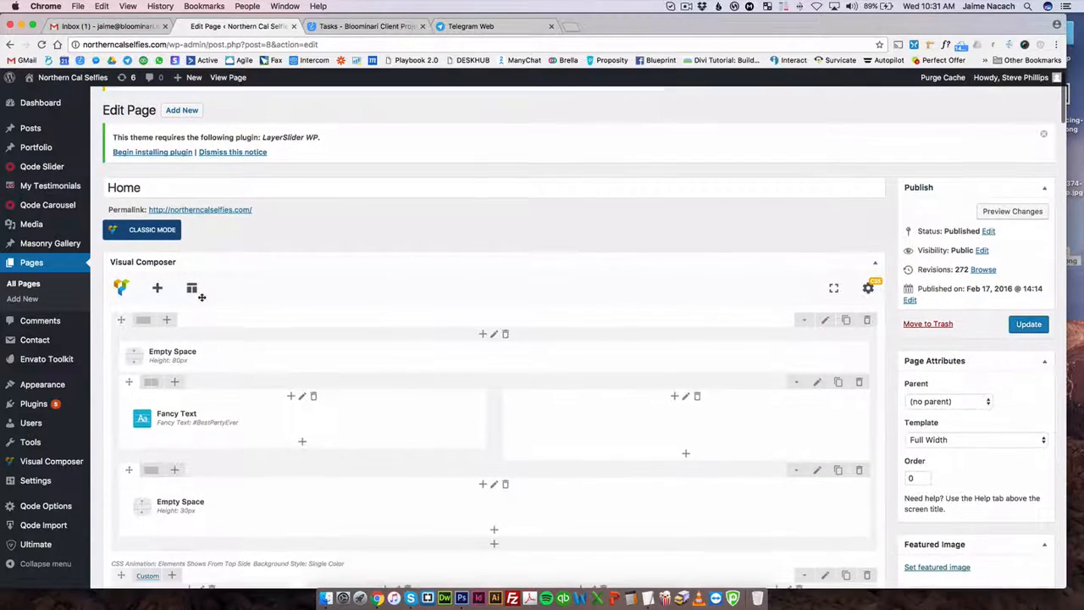
# Step: Inspect the text block under the WHERE? heading in its settings, highlight its paragraph, and close the settings unchanged
pyautogui.scroll(-3, 201, 293)
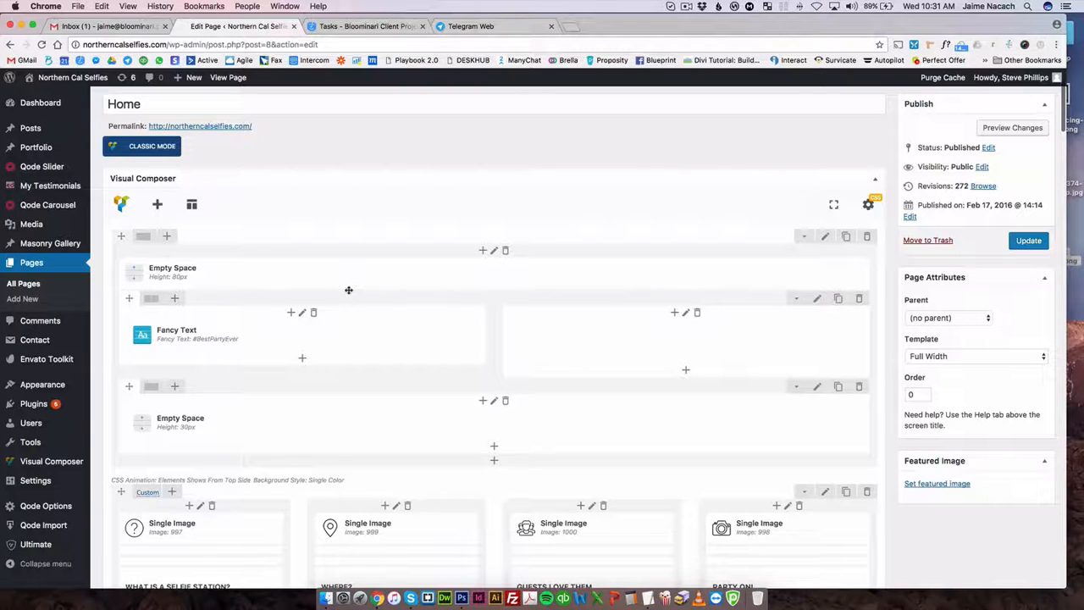
pyautogui.scroll(-3, 351, 286)
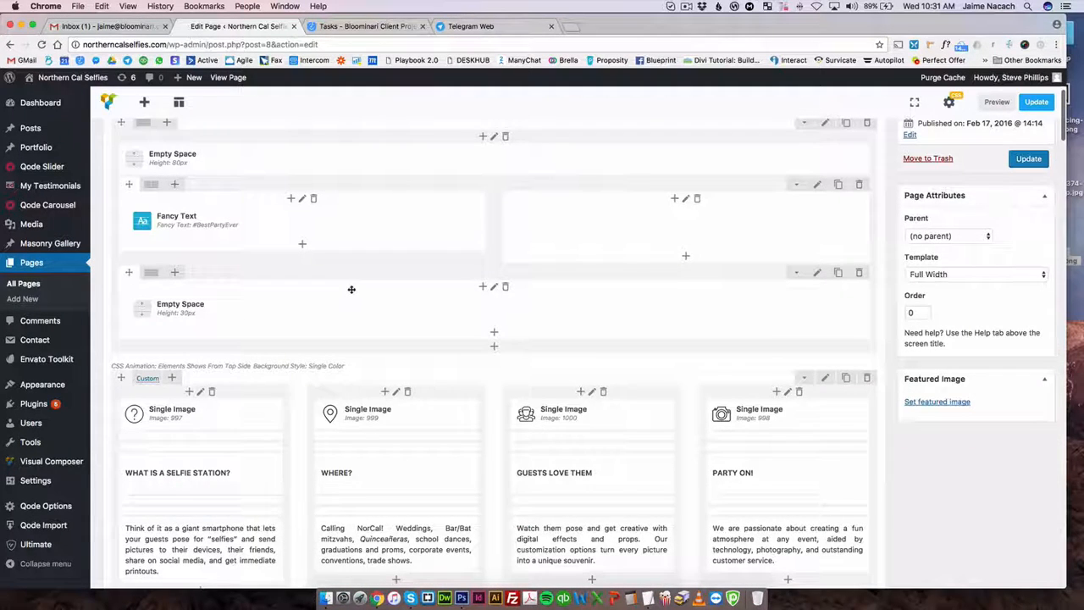
pyautogui.scroll(-3, 351, 289)
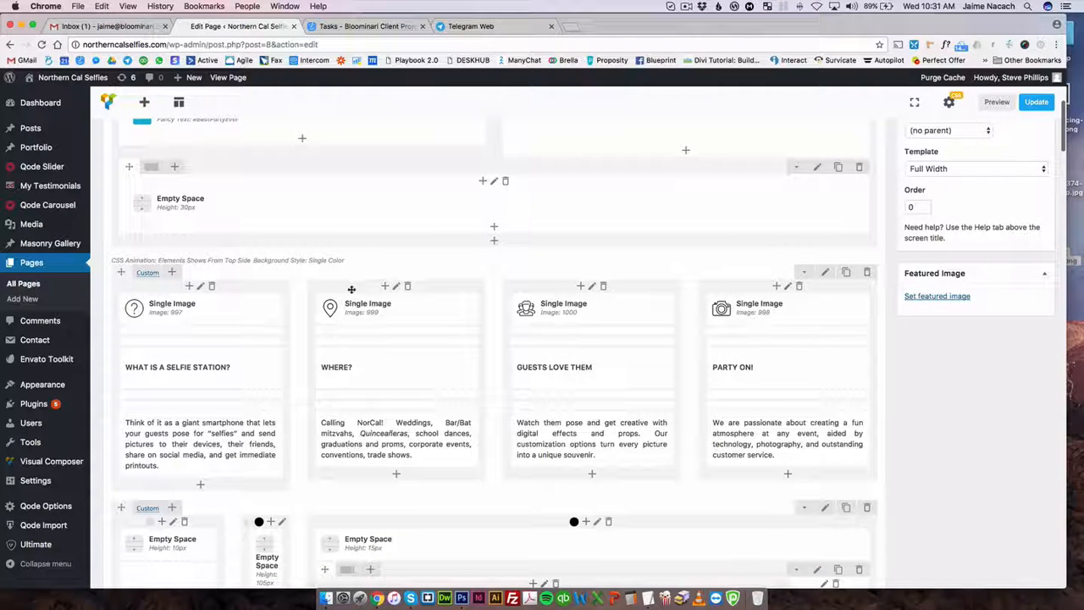
pyautogui.scroll(-1, 350, 289)
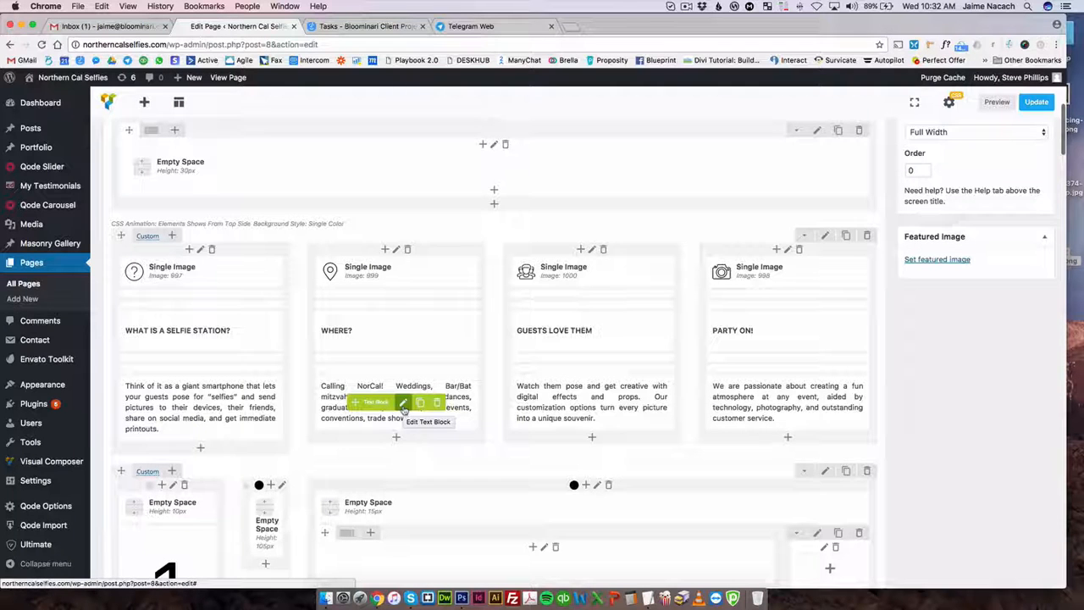
pyautogui.click(404, 403)
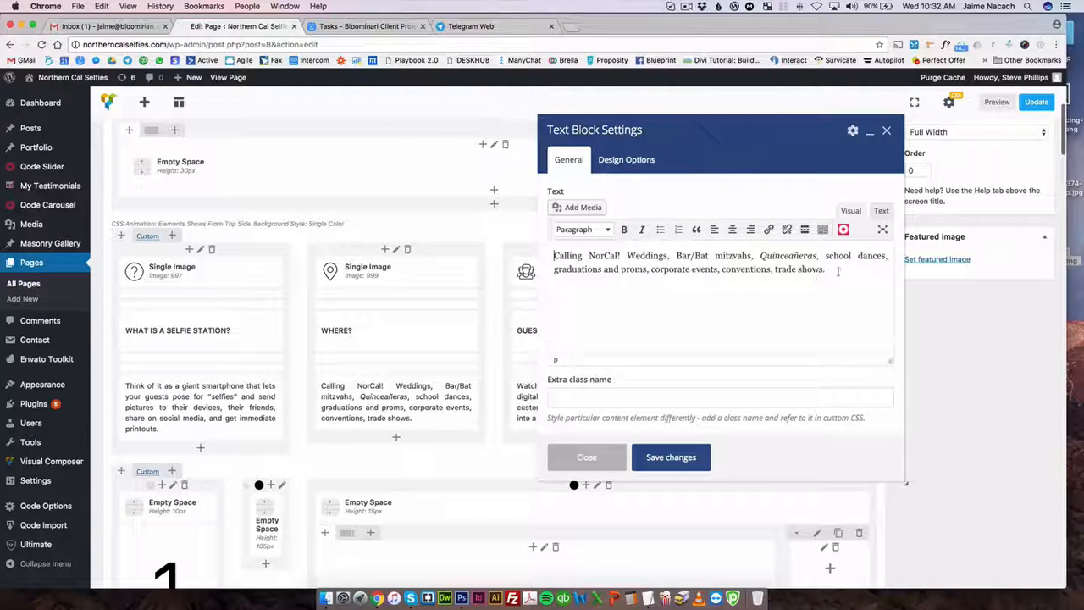
pyautogui.moveTo(837, 271); pyautogui.dragTo(586, 249)
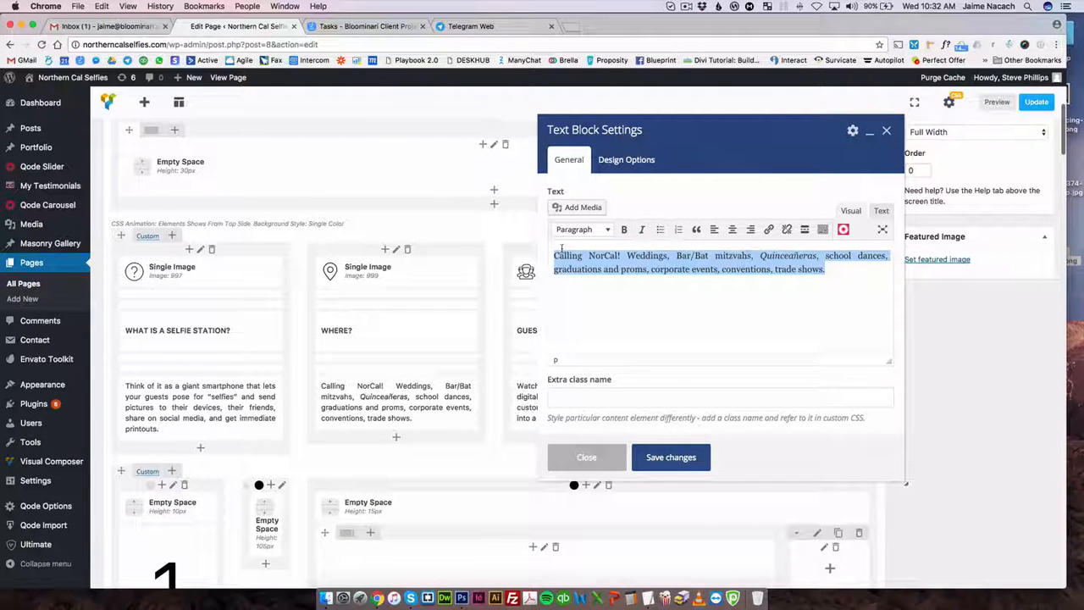
pyautogui.click(841, 268)
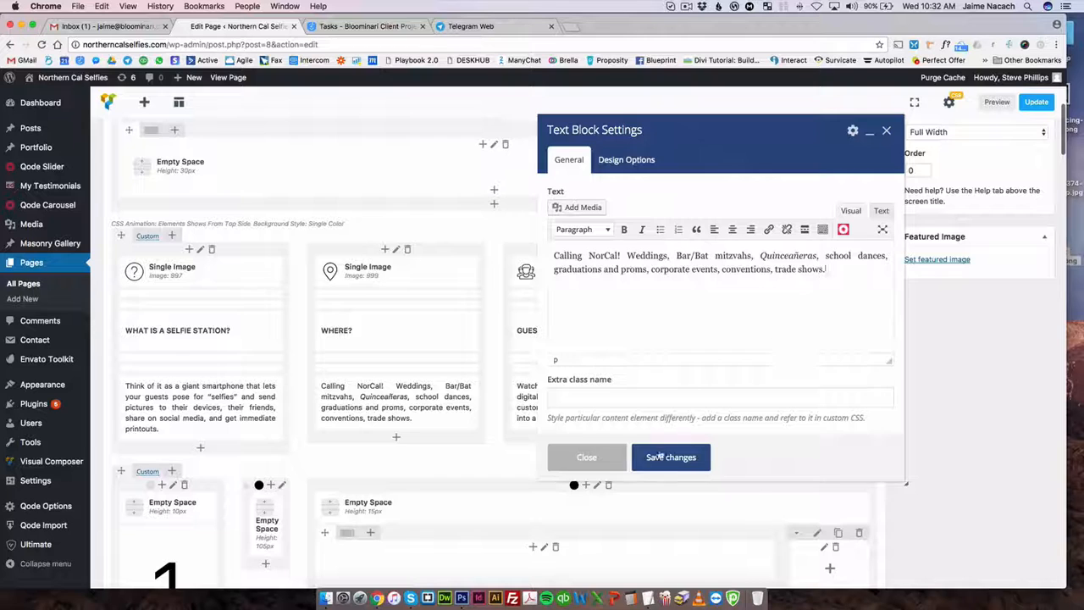
pyautogui.click(888, 132)
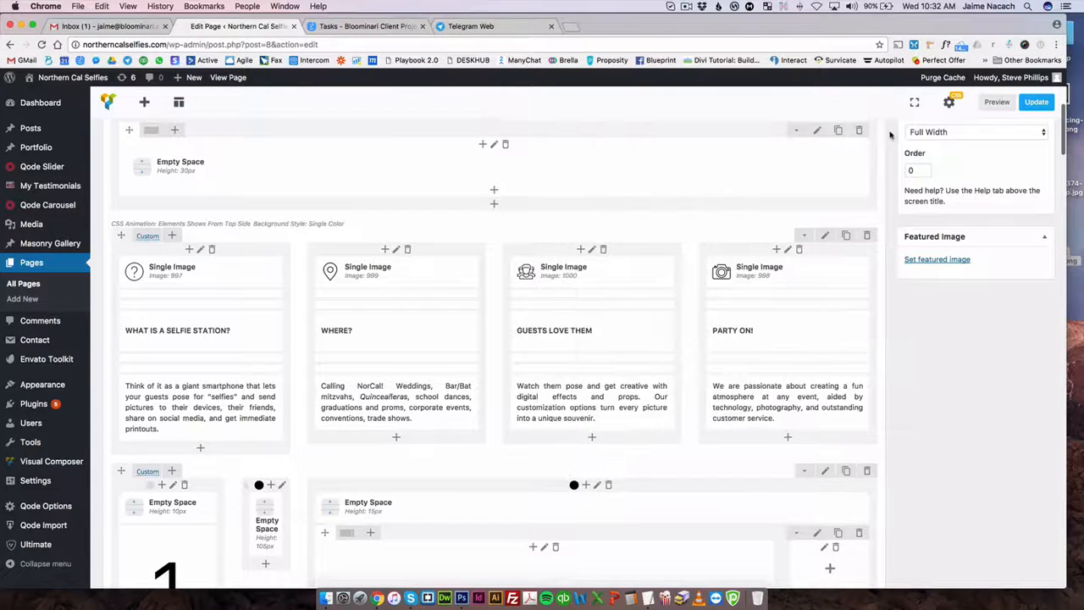
# Step: Update the published Home page
pyautogui.scroll(2, 932, 131)
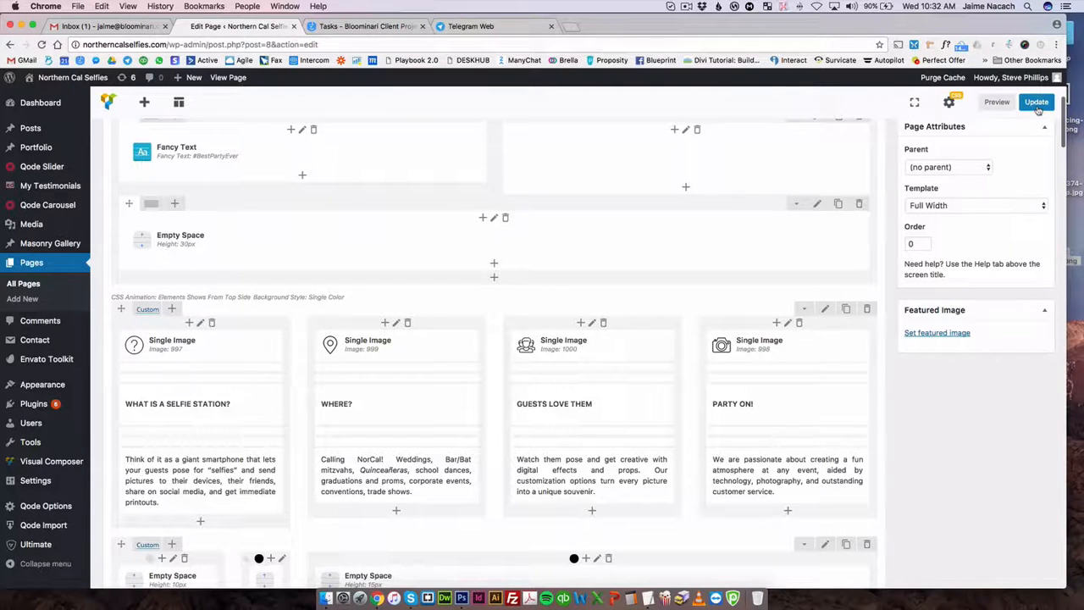
pyautogui.click(1039, 105)
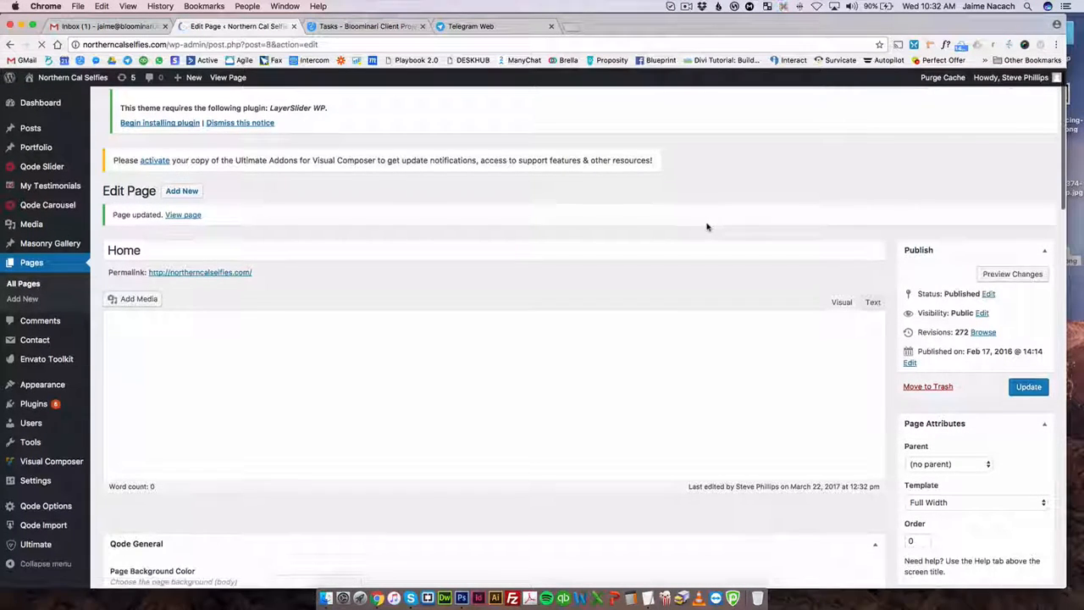
# Step: Open the single image settings of the GUESTS LOVE THEM column and browse the media library for a replacement image
pyautogui.scroll(-3, 706, 230)
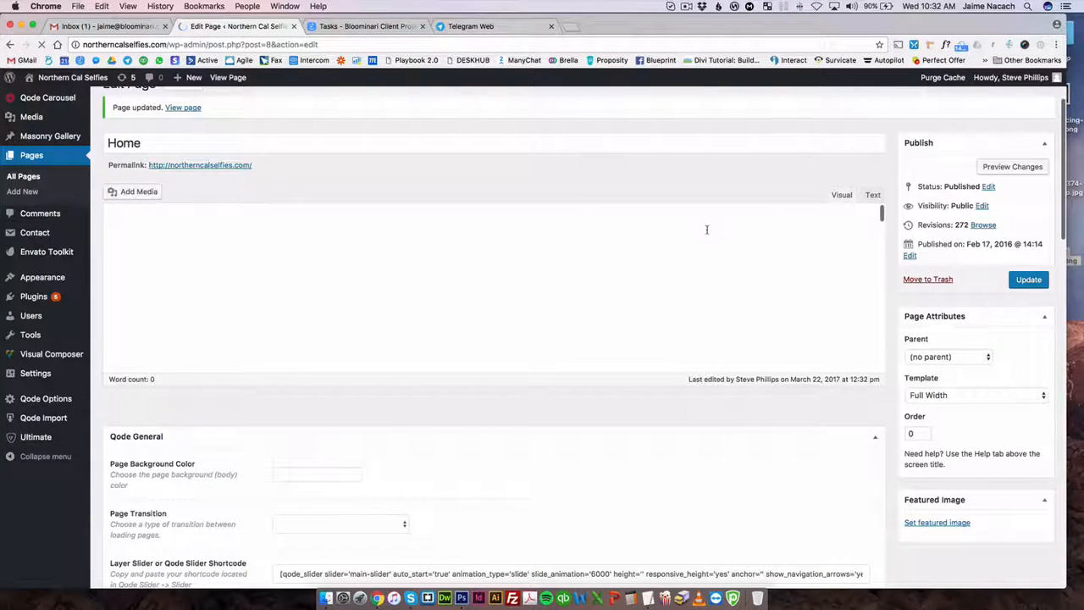
pyautogui.scroll(-2, 707, 233)
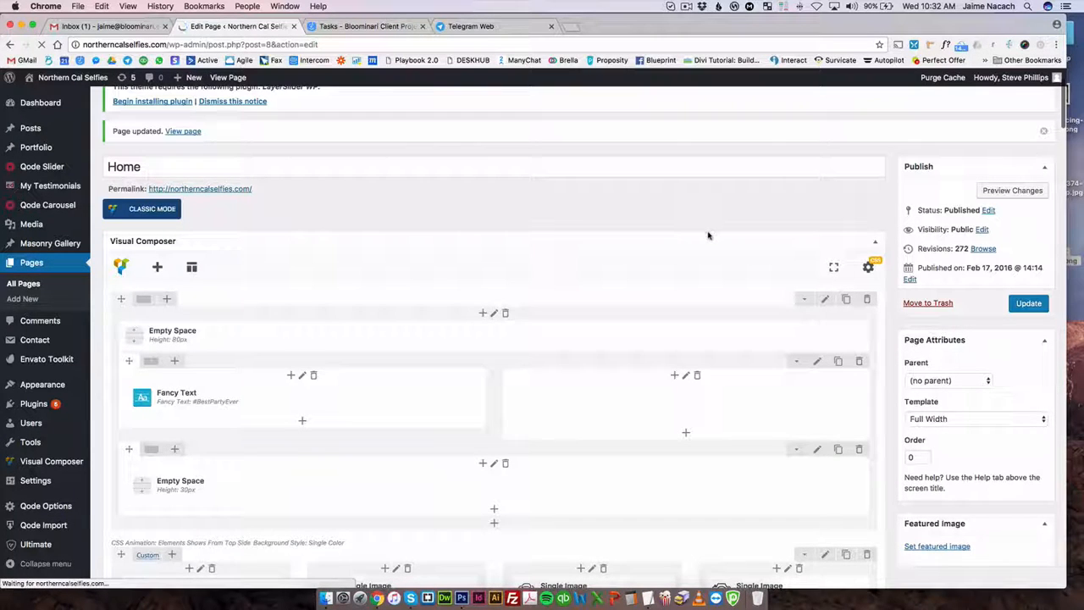
pyautogui.scroll(-7, 675, 250)
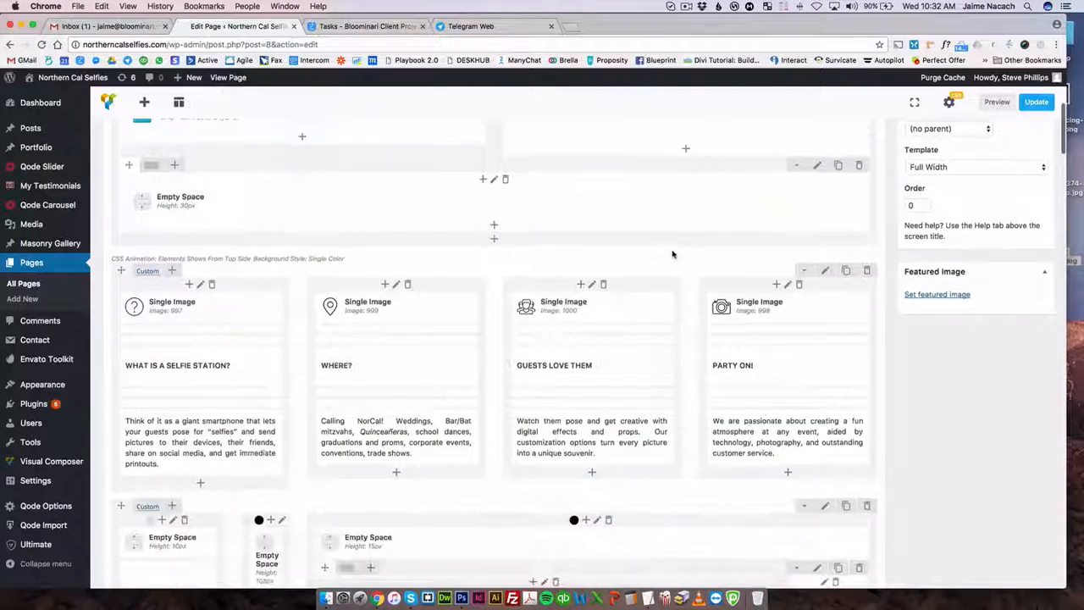
pyautogui.moveTo(417, 312)
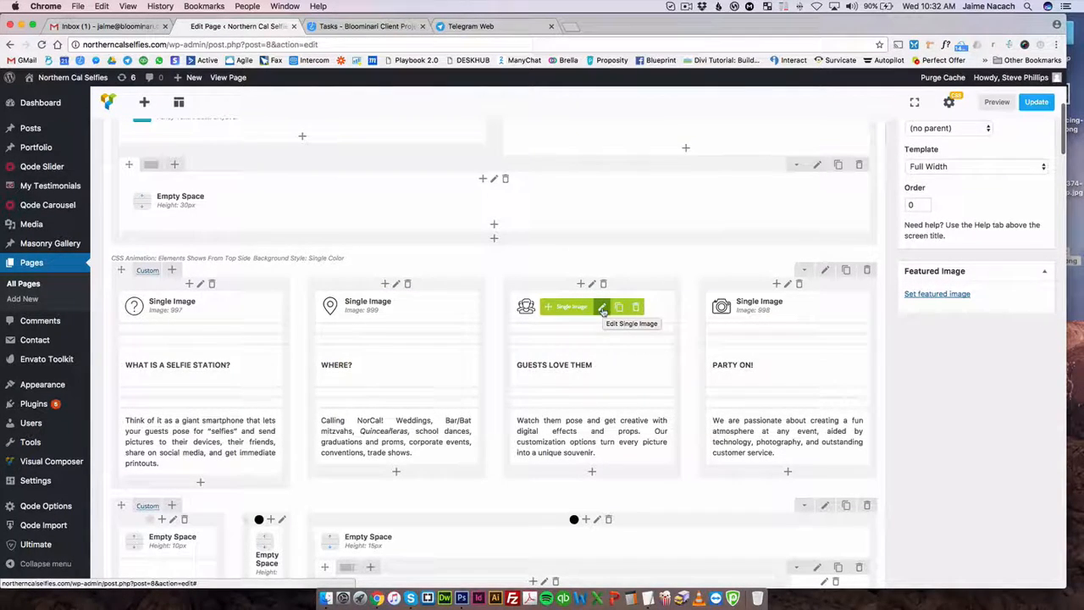
pyautogui.click(602, 310)
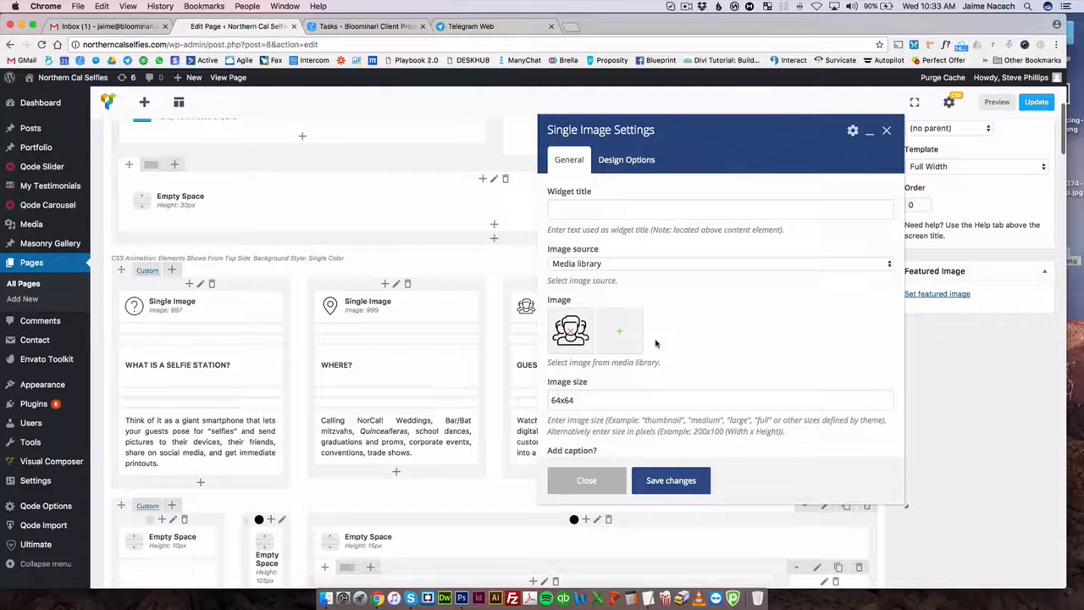
pyautogui.click(625, 335)
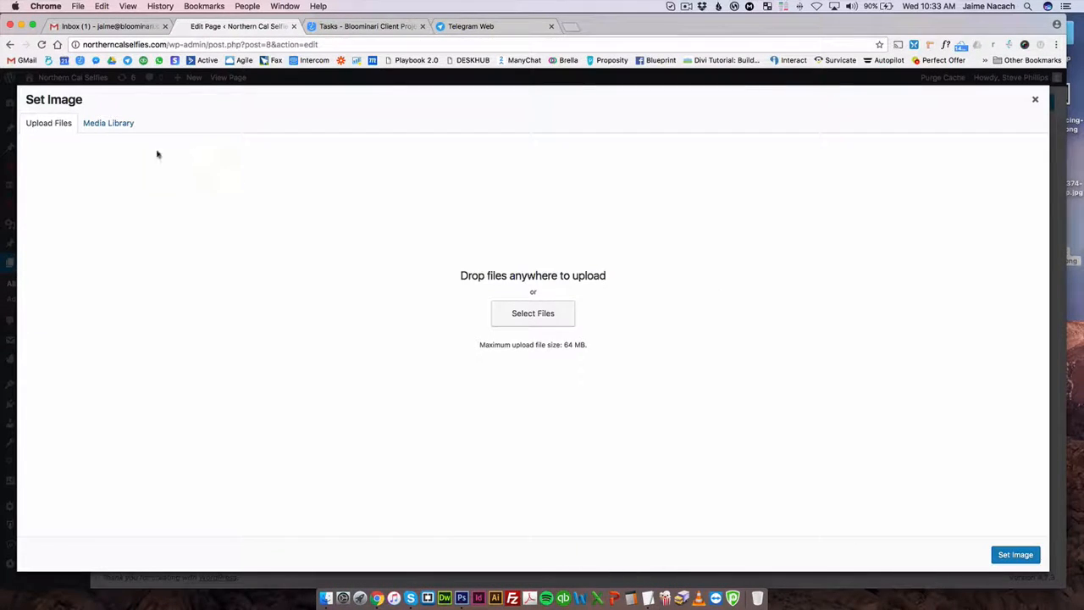
pyautogui.click(107, 124)
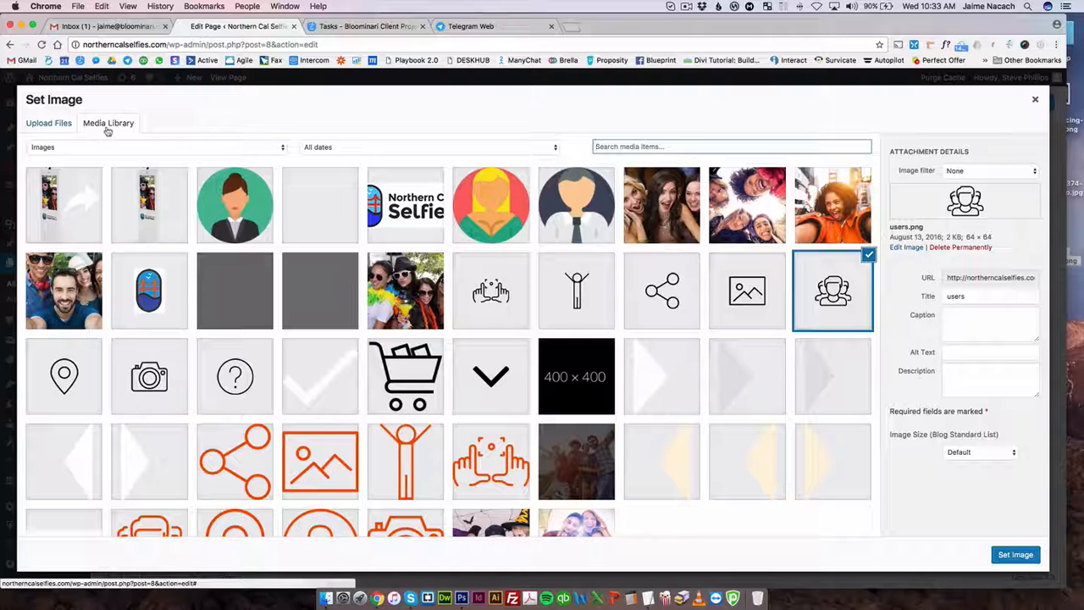
pyautogui.click(64, 126)
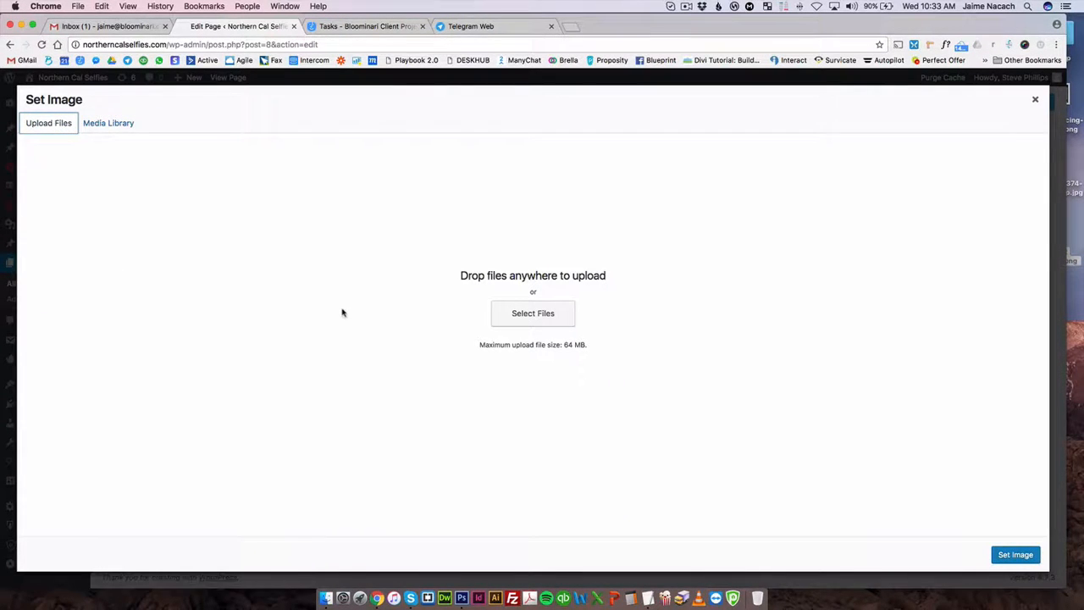
pyautogui.click(532, 315)
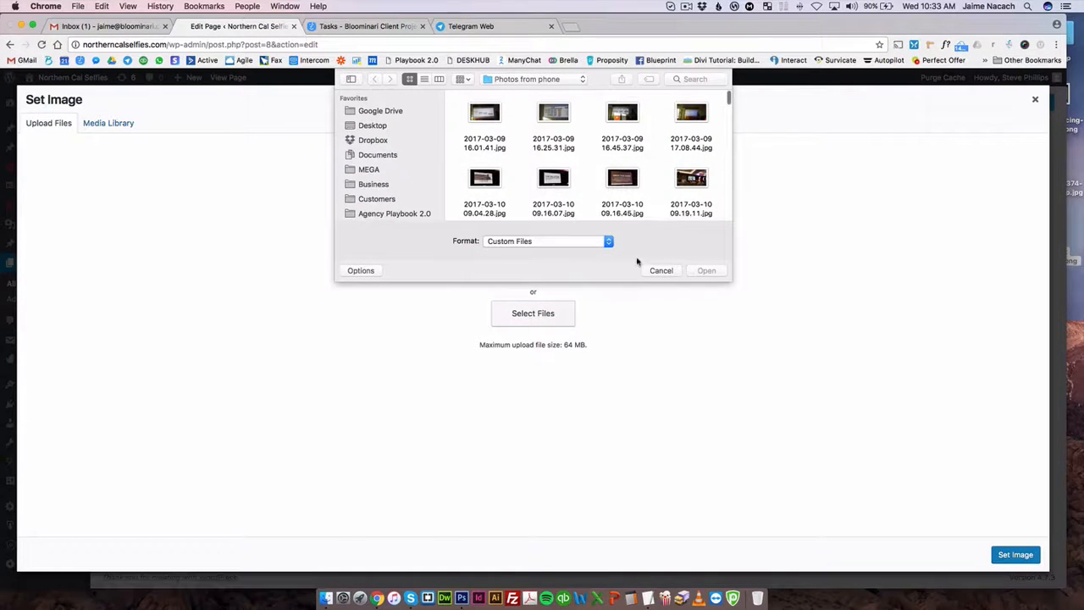
pyautogui.click(649, 271)
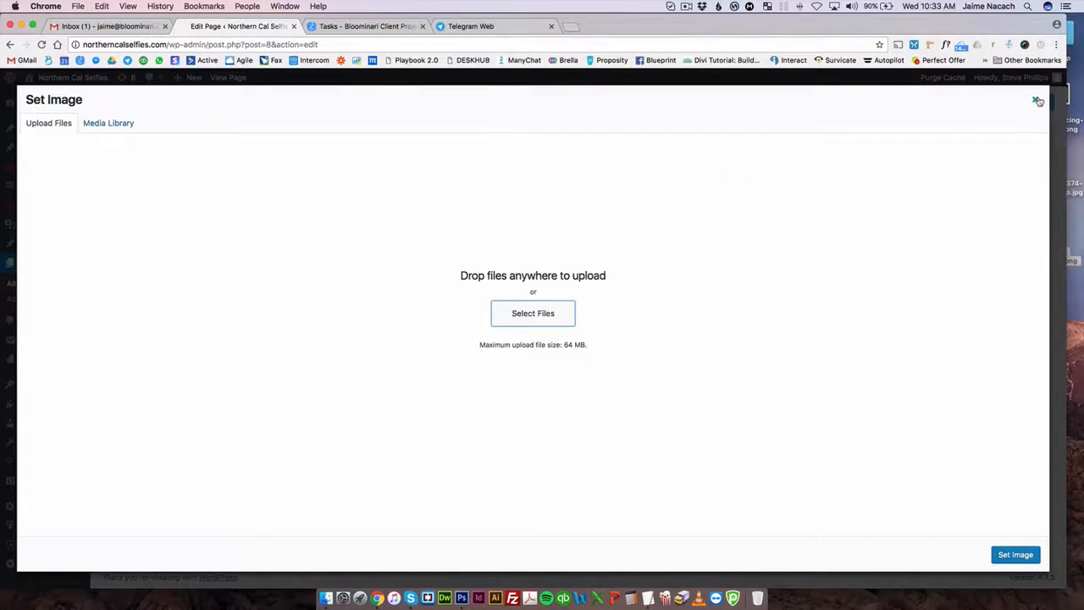
# Step: Replace the GUESTS LOVE THEM column's image with woman.png from the media library and save the image settings
pyautogui.click(112, 126)
pyautogui.click(494, 212)
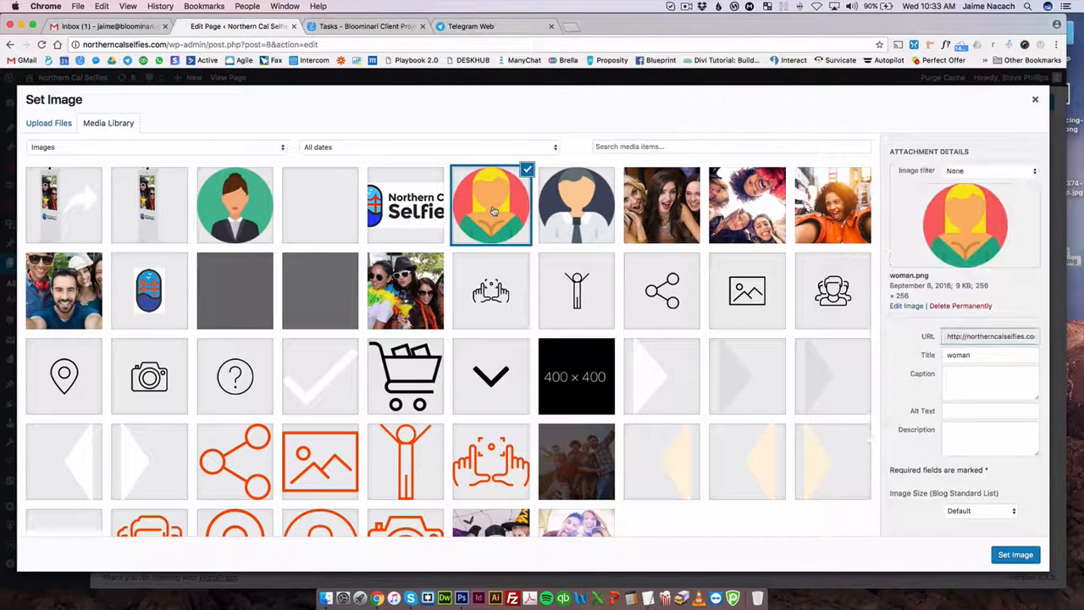
pyautogui.click(1017, 561)
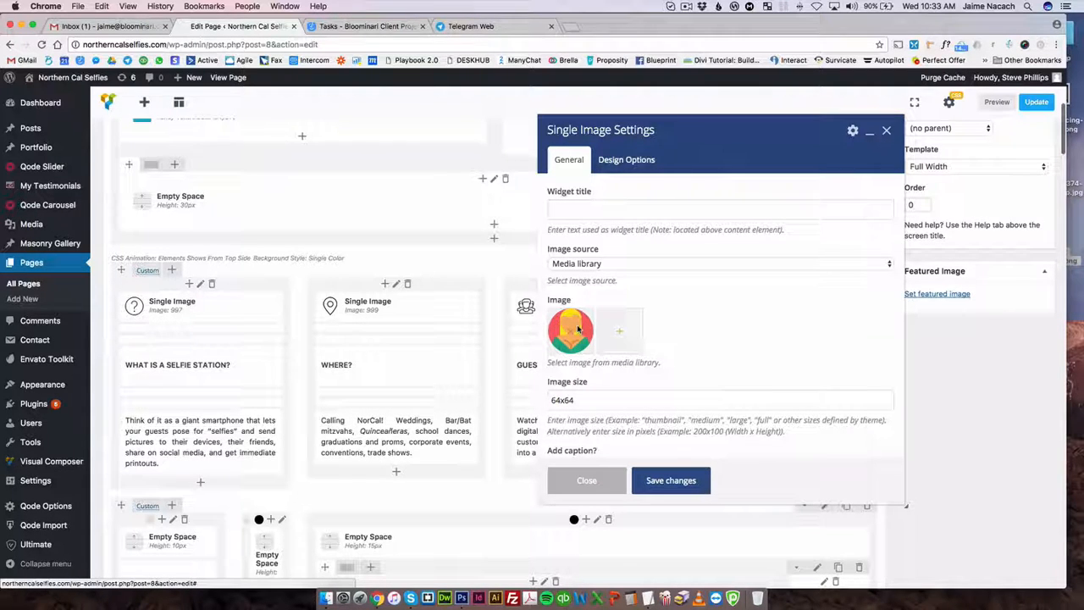
pyautogui.click(698, 483)
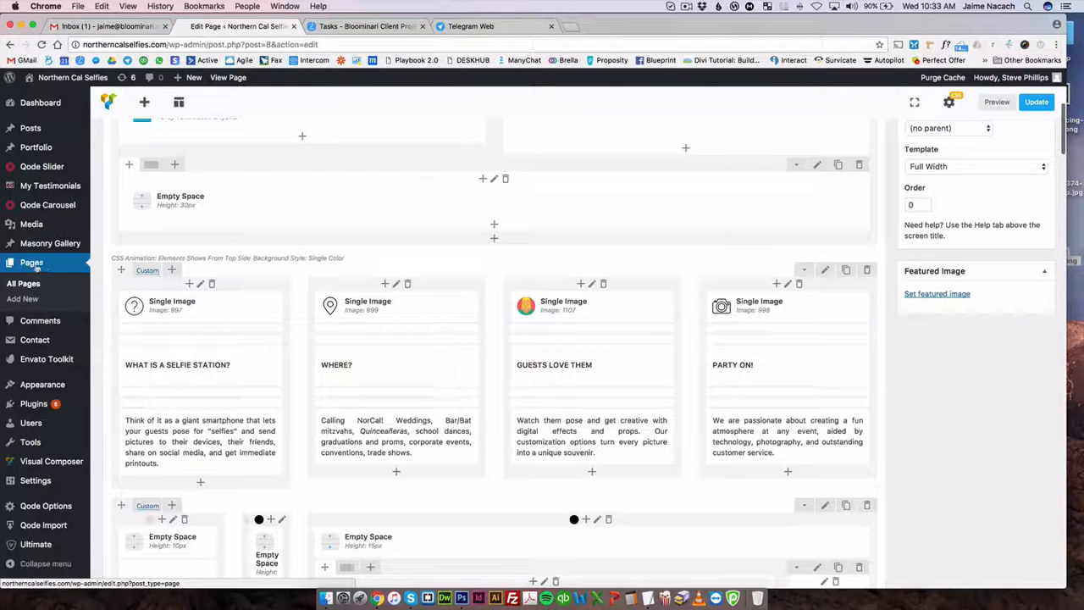
# Step: Leave the Home page editor, discarding its unsaved changes, and open the Faqs page for editing
pyautogui.click(34, 265)
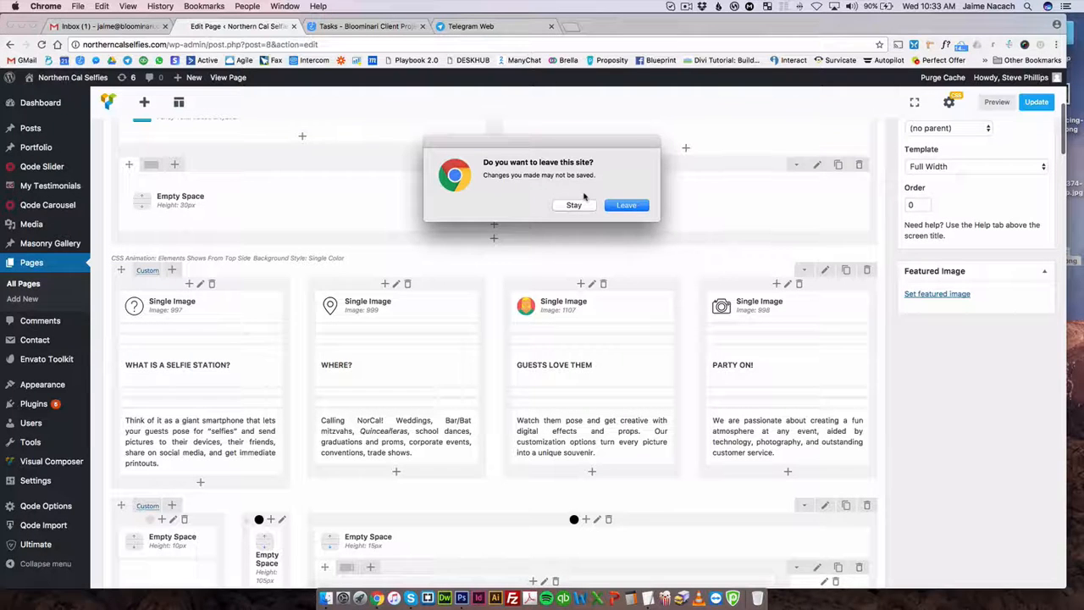
pyautogui.click(621, 208)
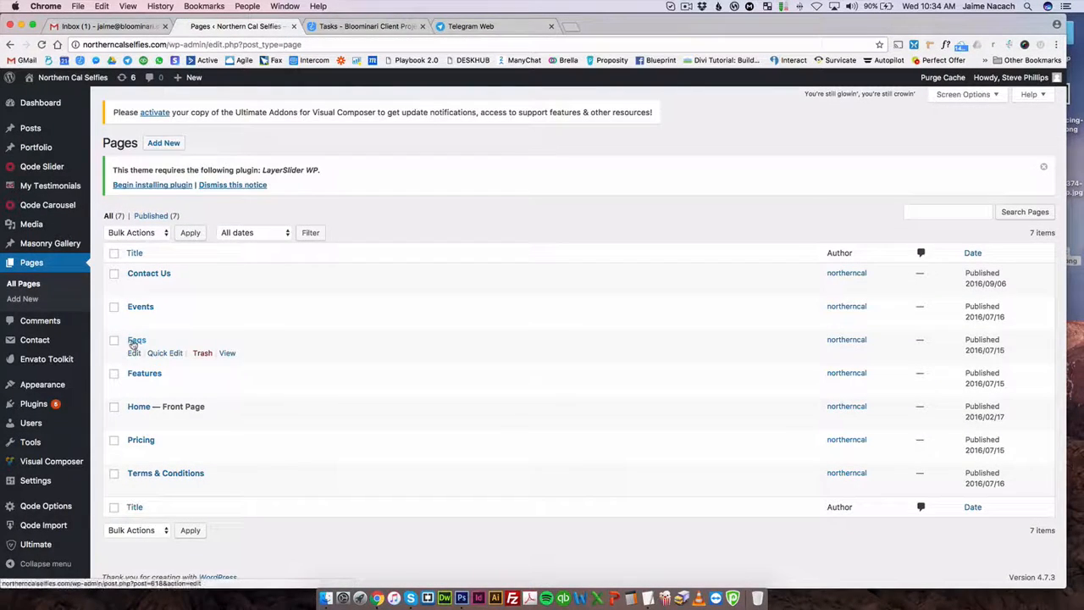
pyautogui.click(134, 342)
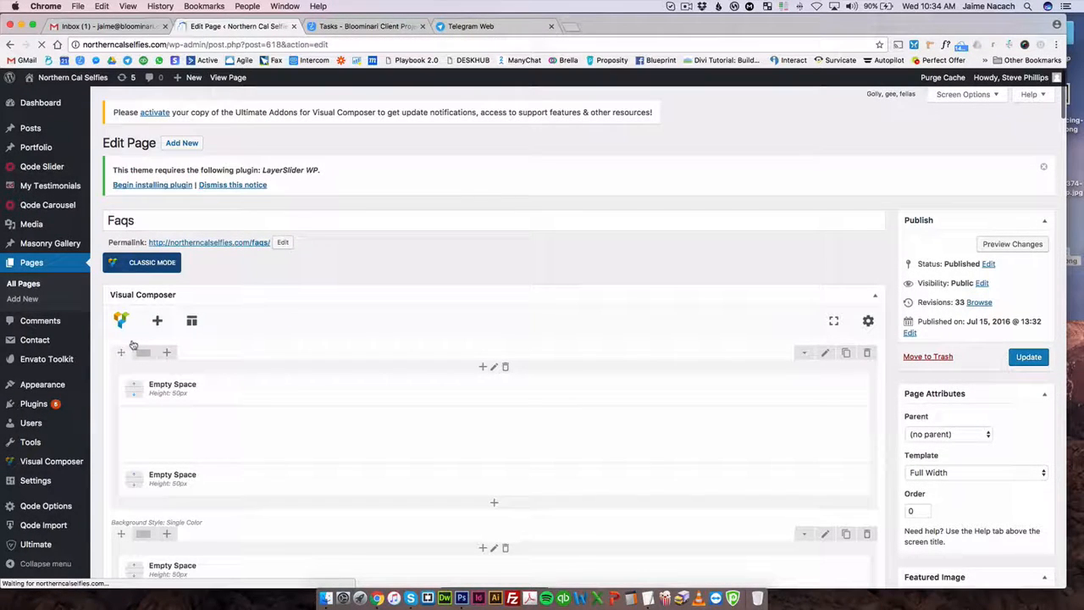
# Step: Open the settings of the first FAQ accordion section, select its title text for review, and close the settings without saving
pyautogui.scroll(-4, 319, 371)
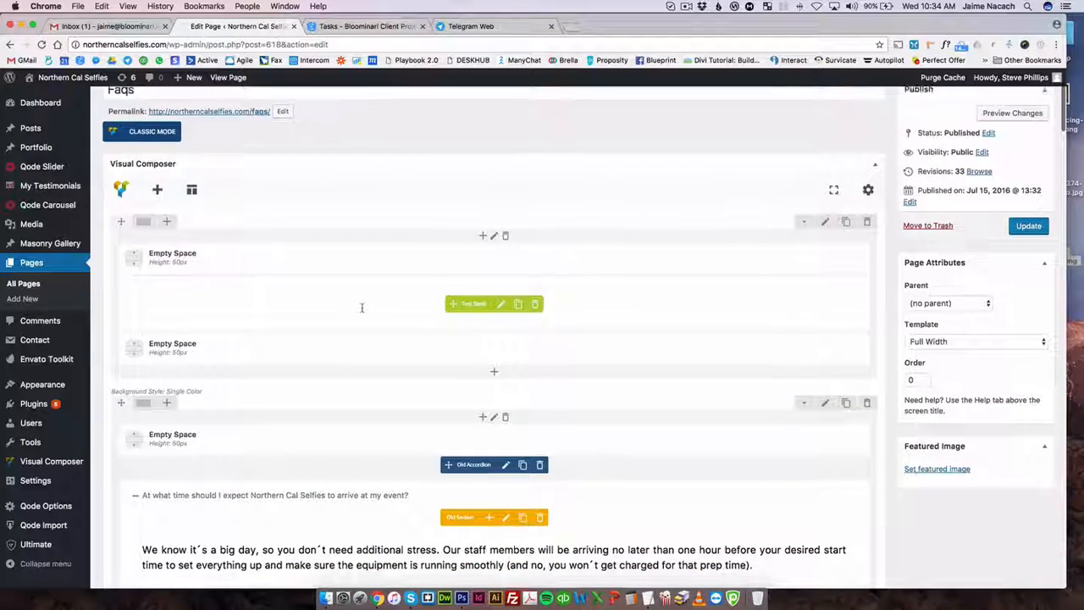
pyautogui.scroll(-3, 355, 309)
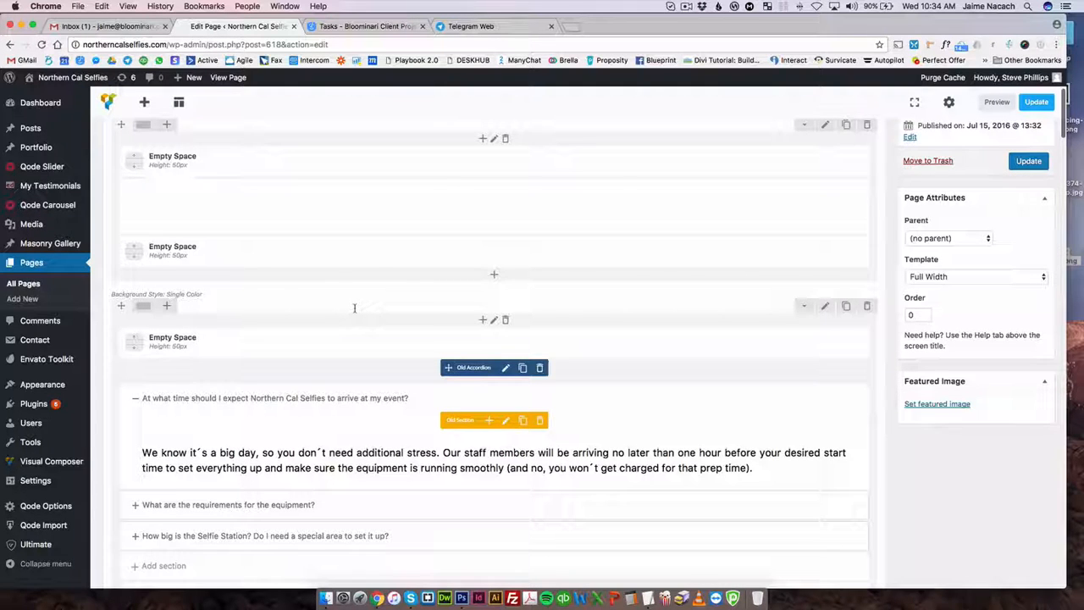
pyautogui.scroll(-1, 354, 308)
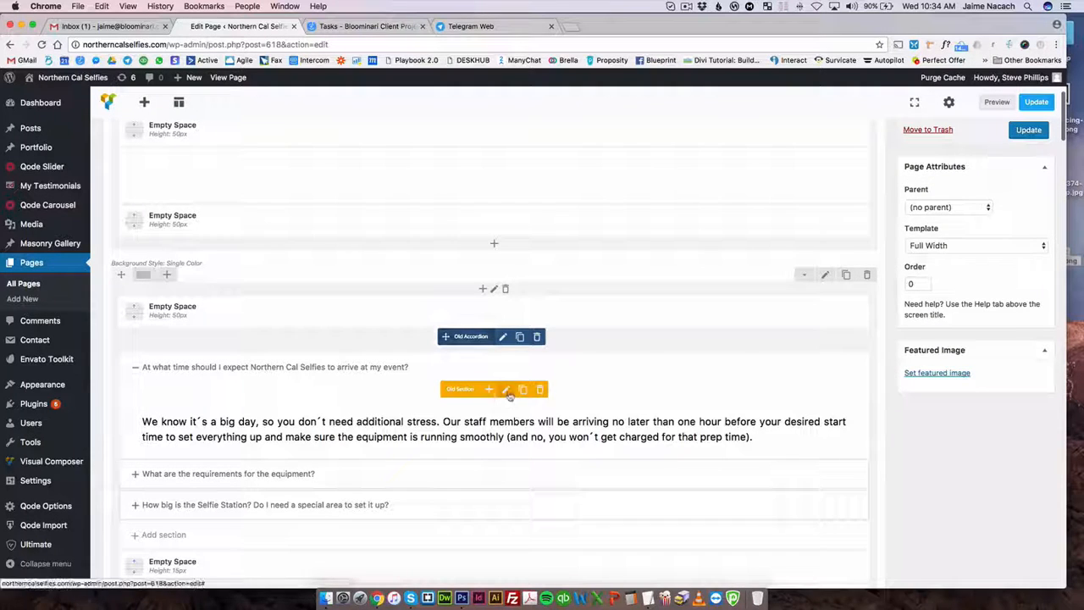
pyautogui.click(506, 390)
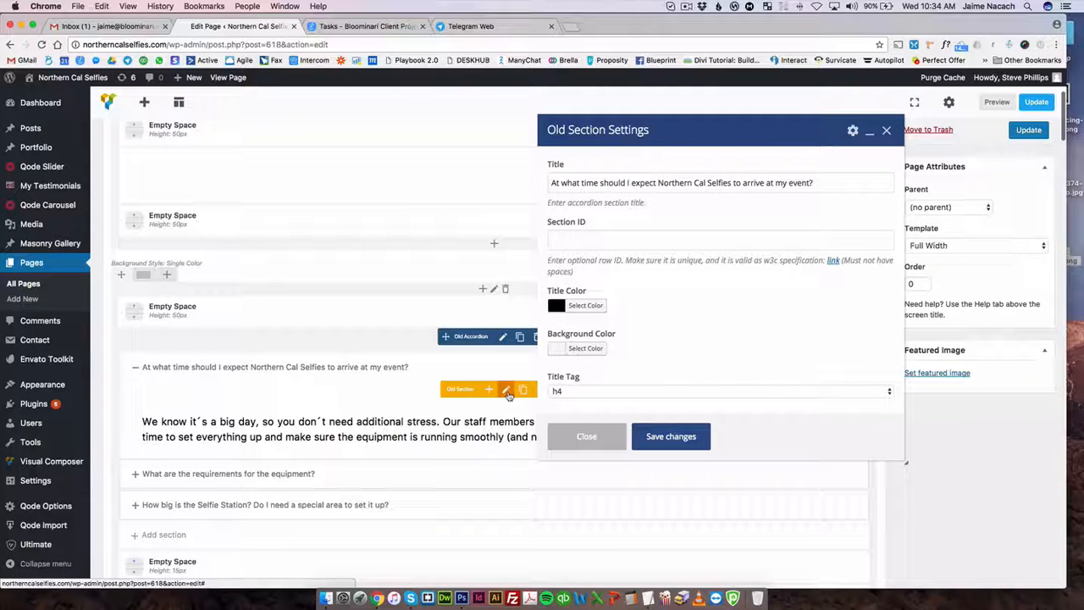
pyautogui.moveTo(553, 183); pyautogui.dragTo(813, 183)
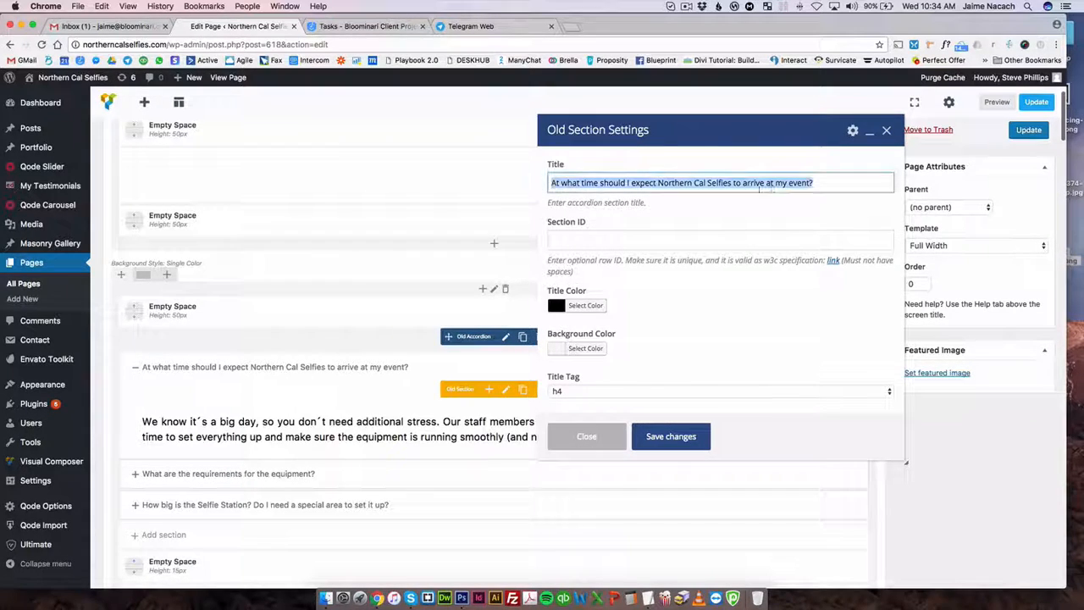
pyautogui.scroll(-3, 699, 248)
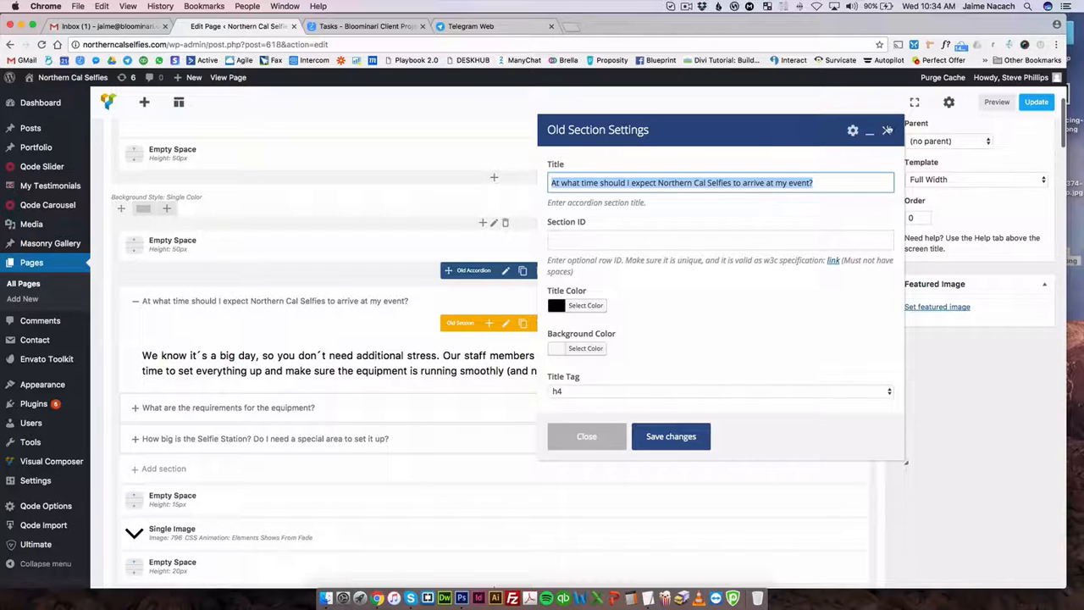
pyautogui.click(886, 129)
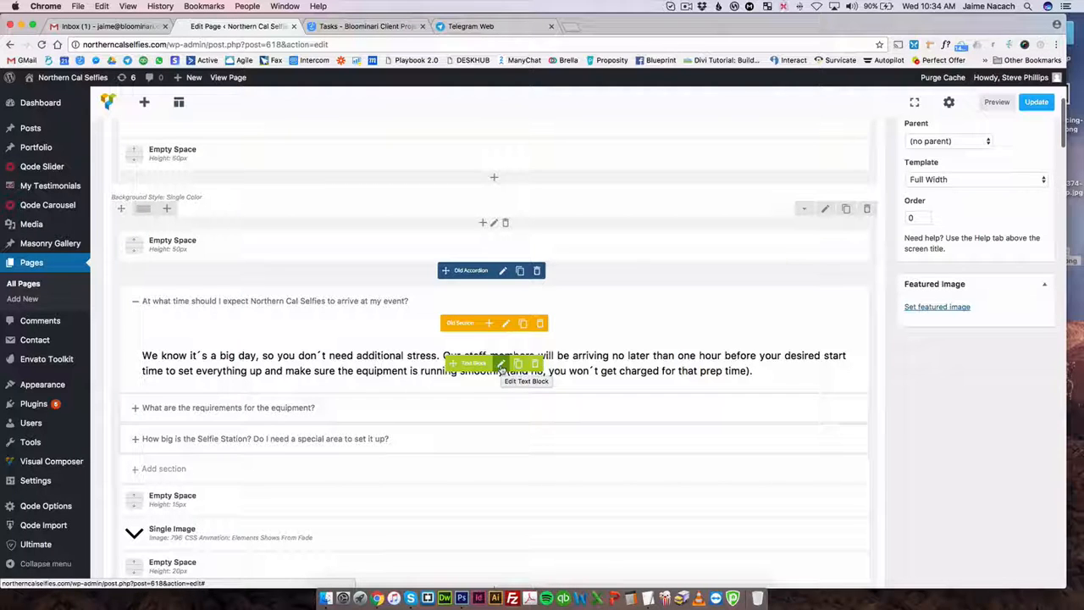
# Step: Add a new section to the FAQ accordion and expand the existing Selfie Station size and equipment requirements questions
pyautogui.click(308, 302)
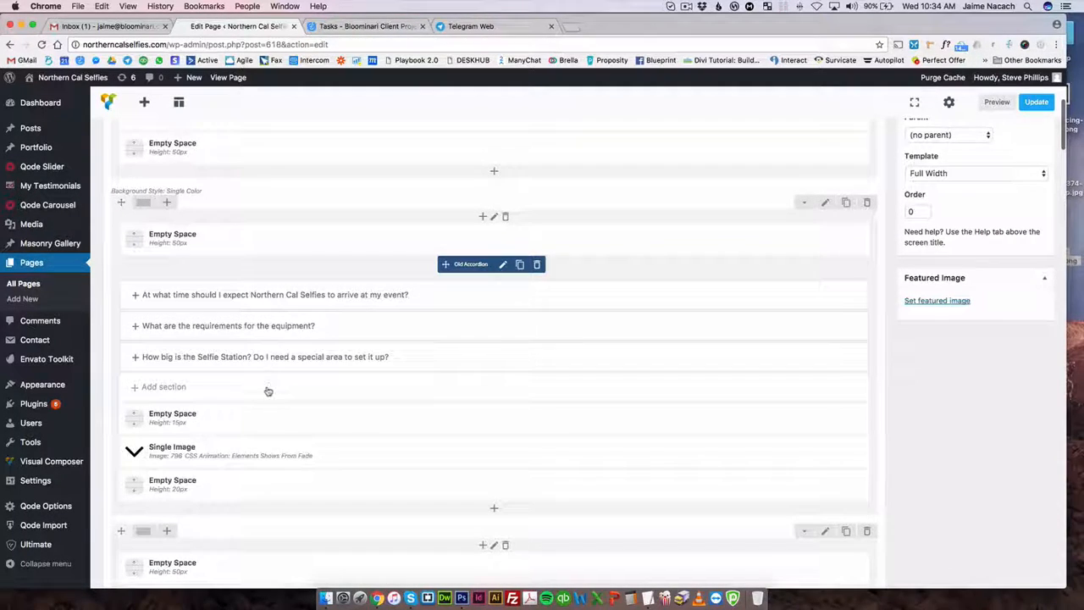
pyautogui.click(269, 391)
pyautogui.click(270, 389)
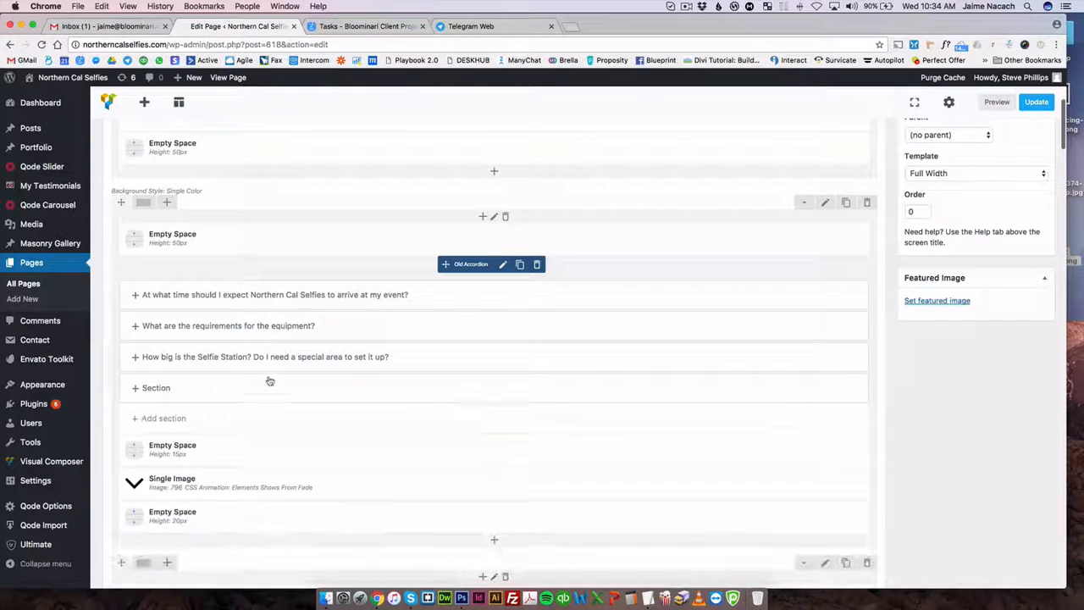
pyautogui.scroll(-3, 270, 322)
pyautogui.scroll(2, 270, 324)
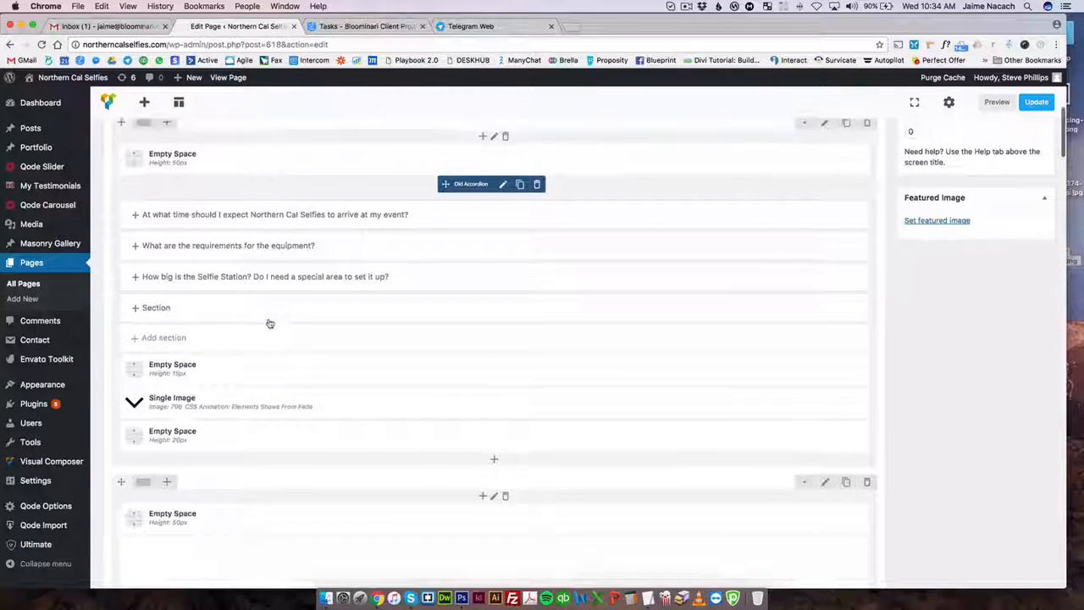
pyautogui.click(272, 287)
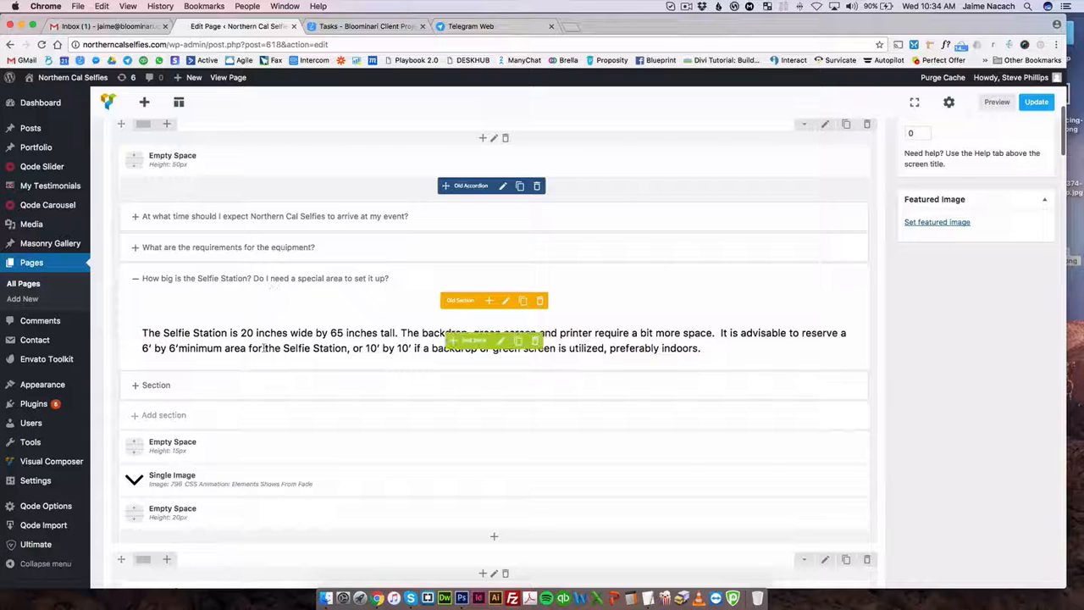
pyautogui.click(281, 249)
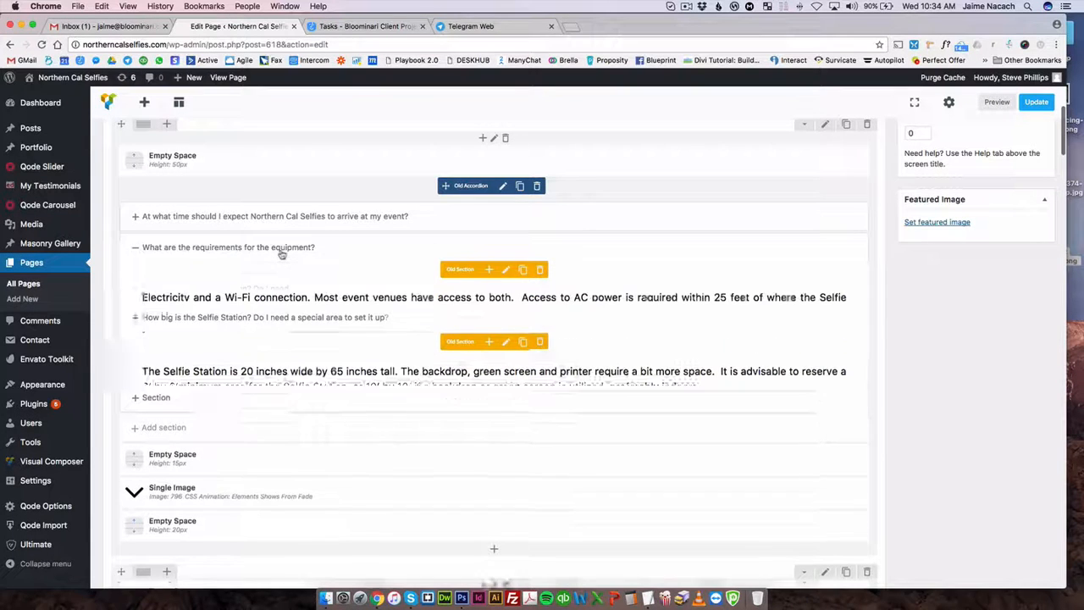
# Step: Leave the Faqs page editor, discarding its unsaved changes, and open the Events page for editing
pyautogui.click(45, 264)
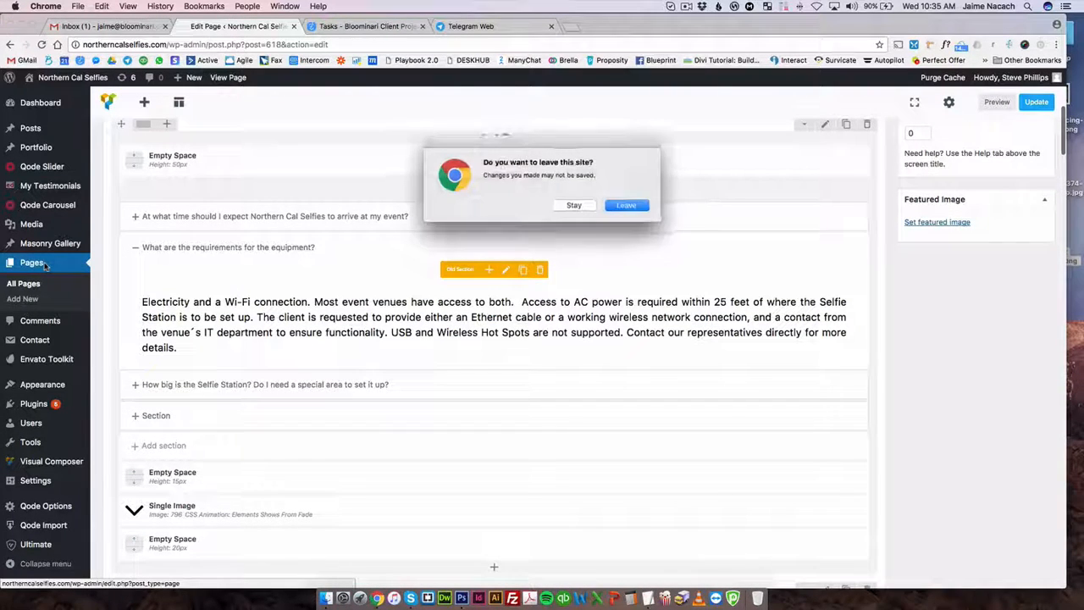
pyautogui.click(625, 208)
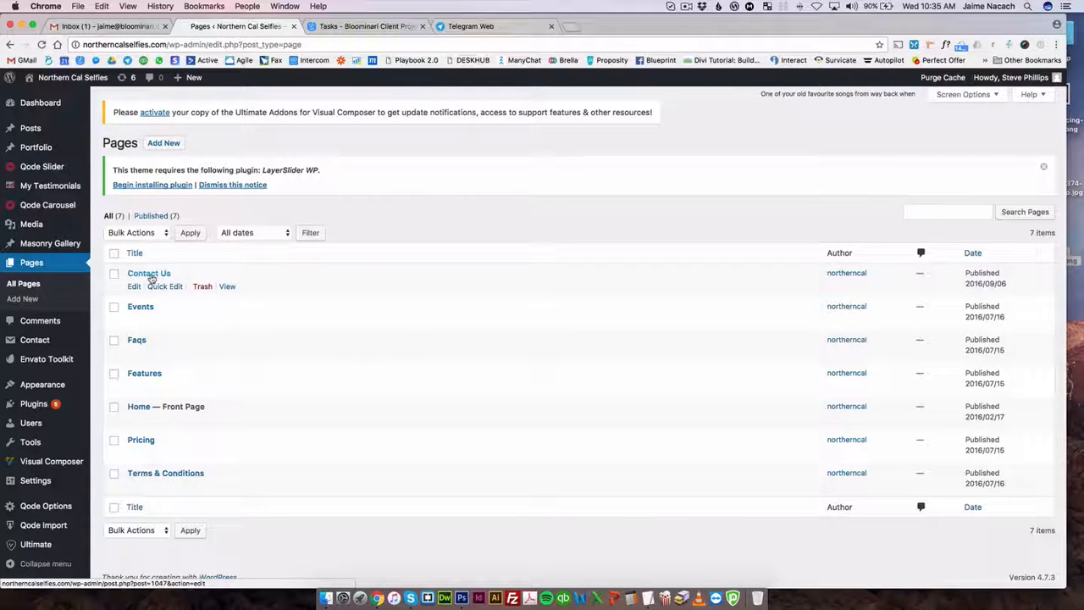
pyautogui.click(141, 307)
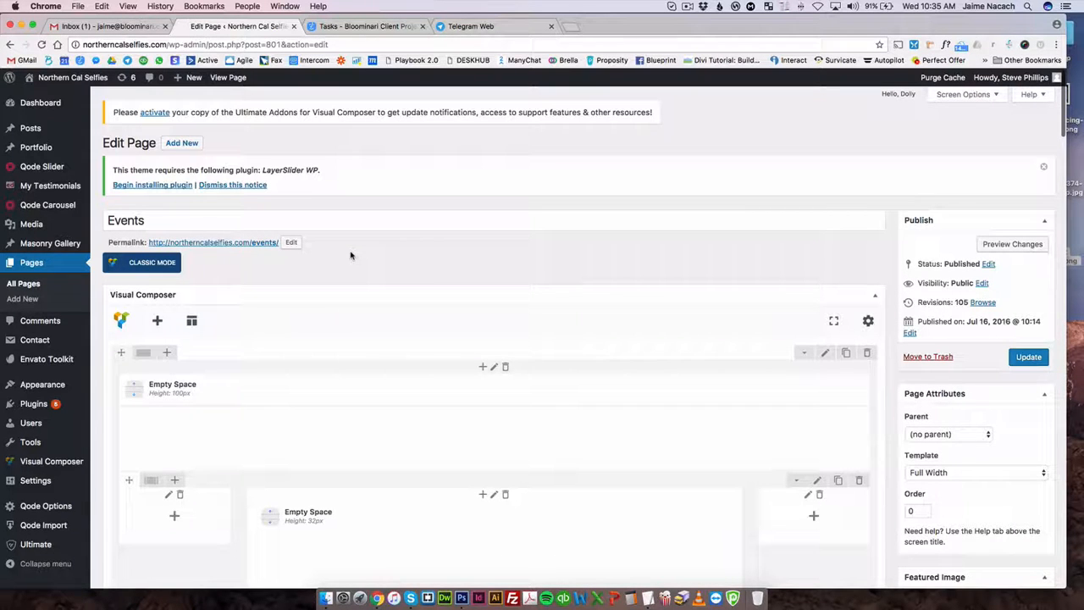
# Step: Open the text block in the Private Events tab and select all of its white text to make it readable
pyautogui.scroll(-5, 351, 257)
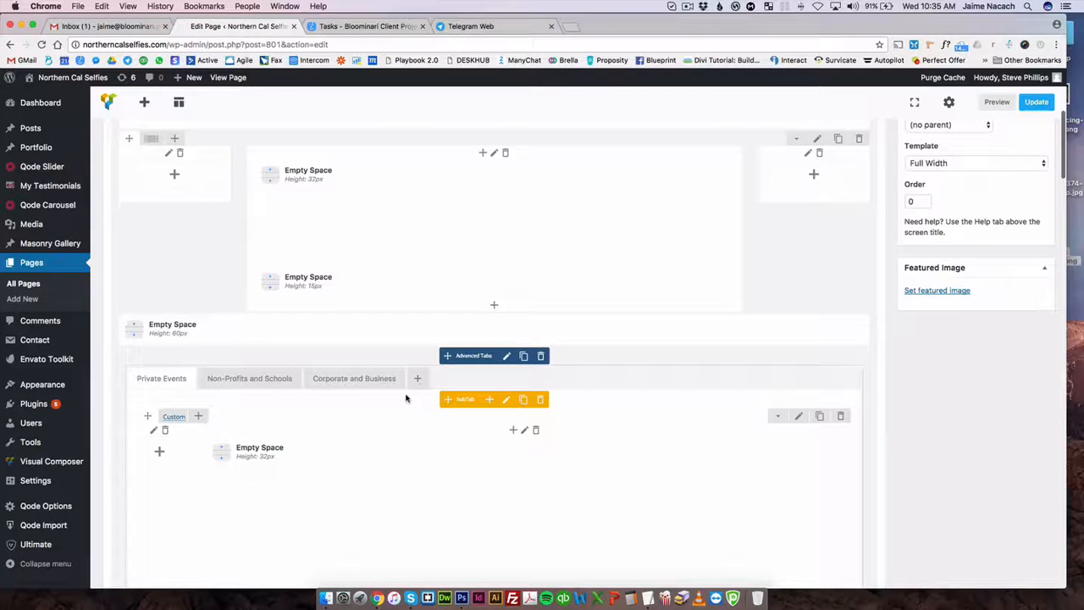
pyautogui.scroll(-3, 406, 398)
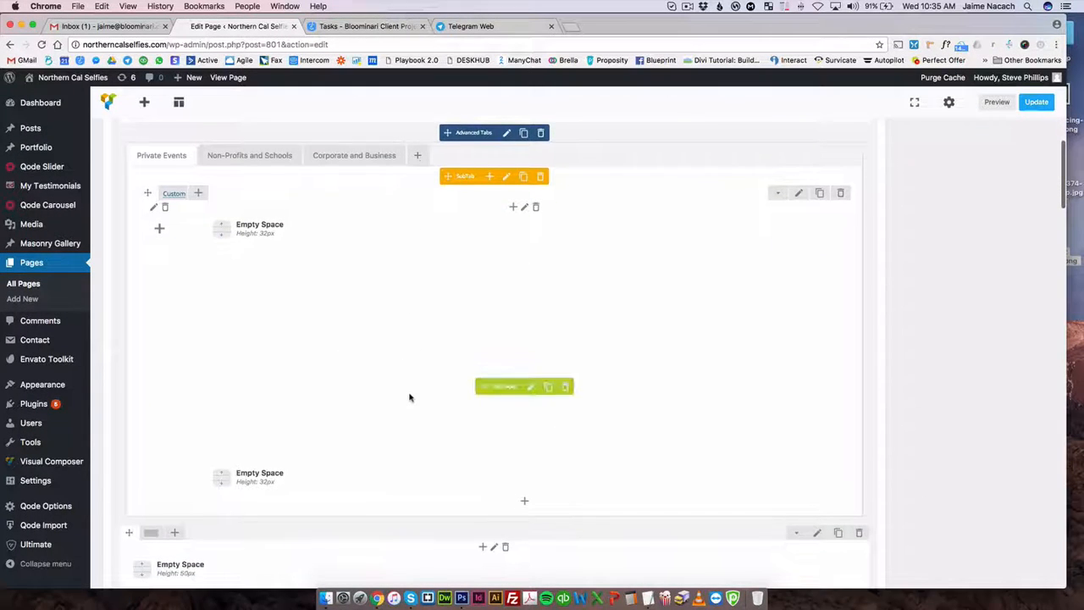
pyautogui.click(533, 388)
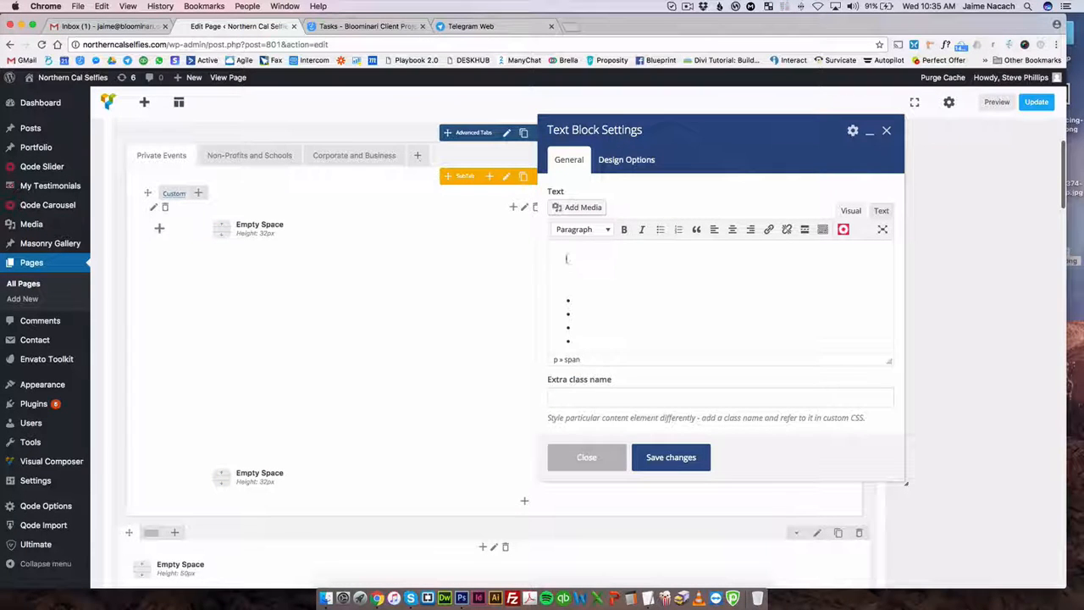
pyautogui.moveTo(567, 258); pyautogui.dragTo(550, 225)
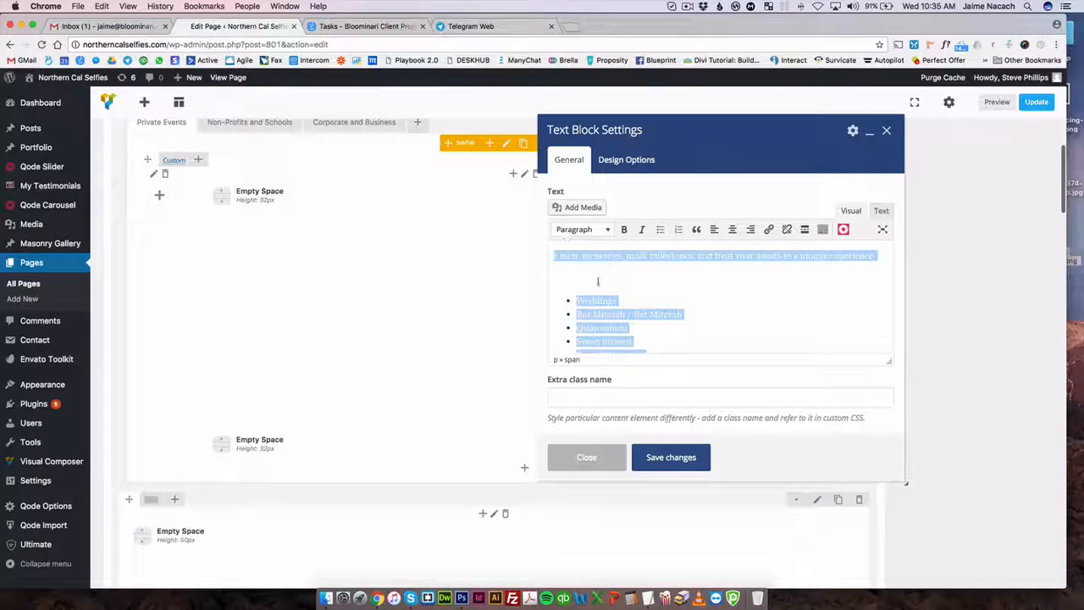
pyautogui.press('BackSpace')
pyautogui.press('super+z')
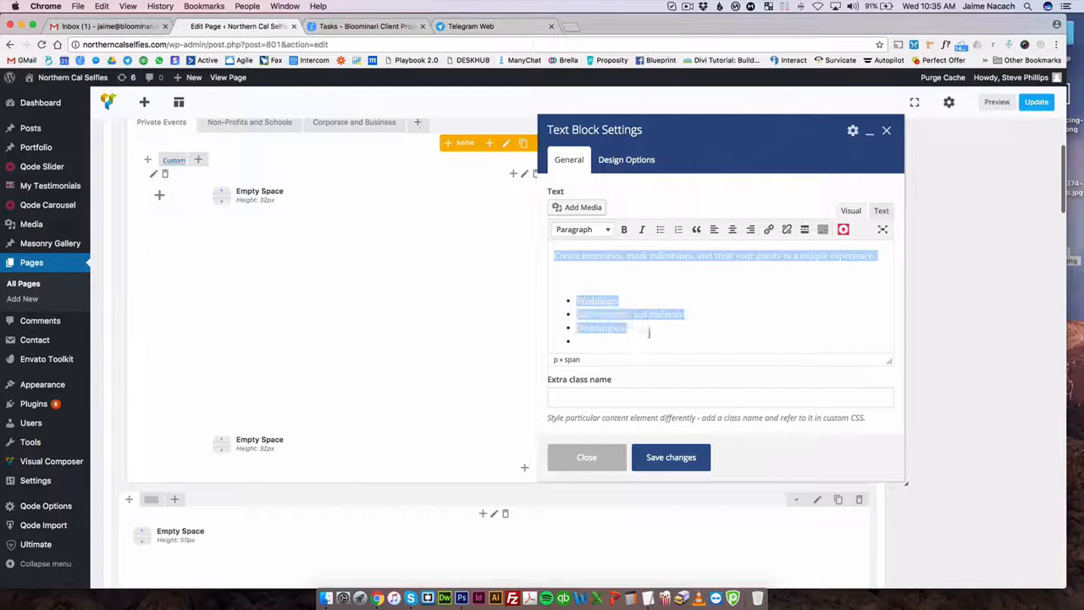
# Step: View the Private Events text block as HTML, highlight the Family Reunions list item, and close the settings without saving
pyautogui.click(880, 212)
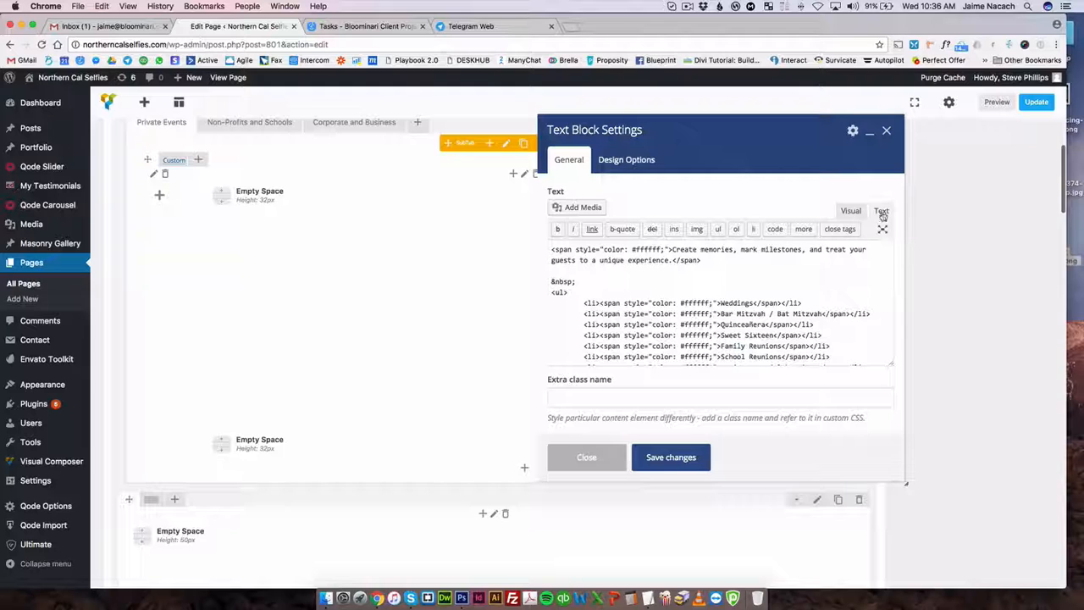
pyautogui.scroll(-3, 726, 301)
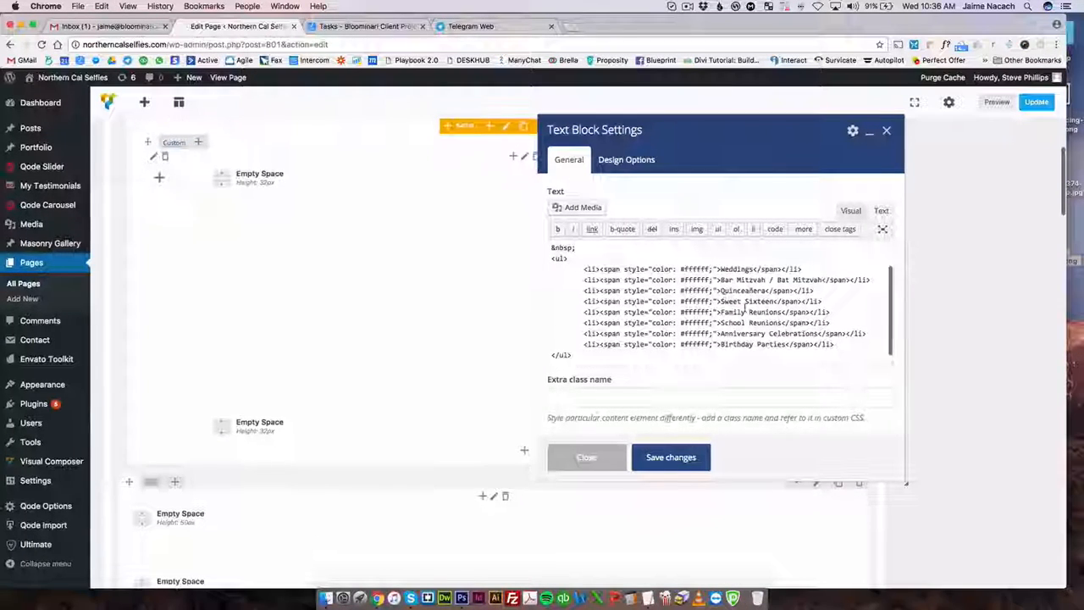
pyautogui.moveTo(721, 311); pyautogui.dragTo(781, 313)
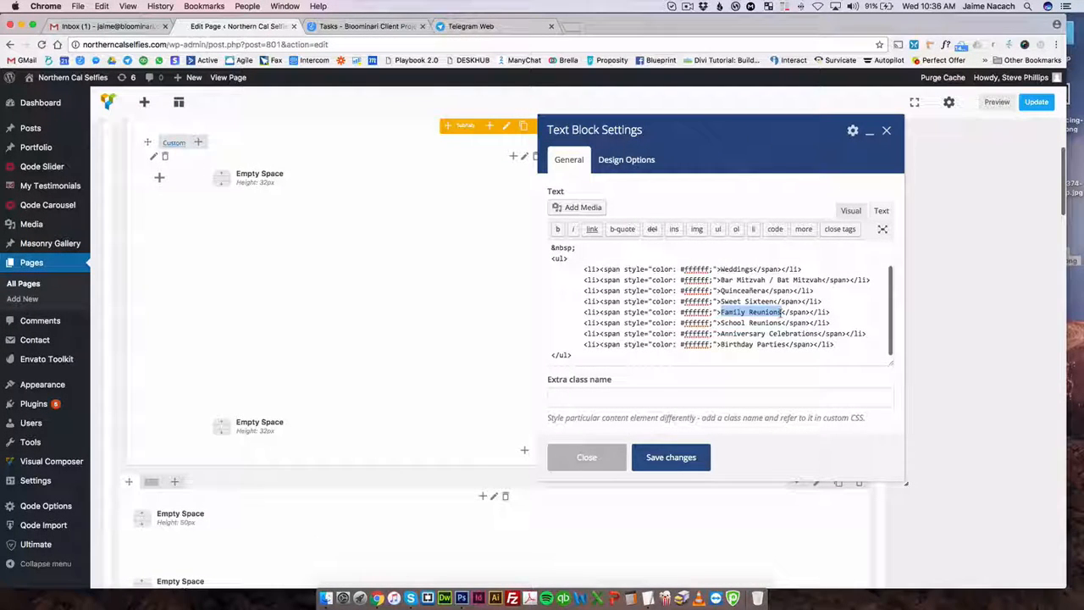
pyautogui.scroll(-1, 781, 312)
pyautogui.scroll(1, 781, 312)
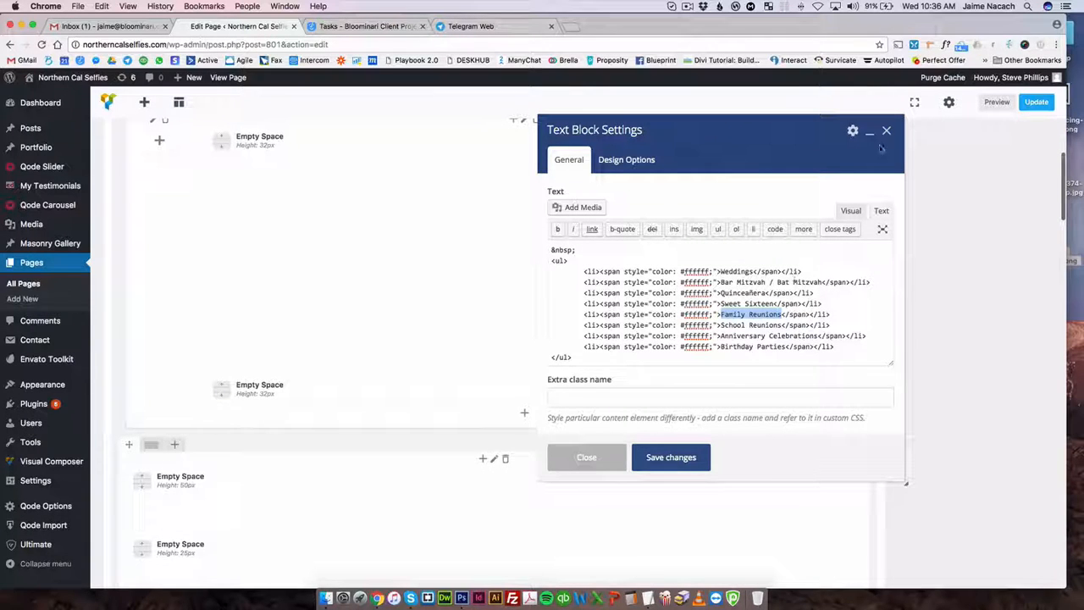
pyautogui.click(886, 130)
# Step: Inspect the HTML of the "What's wrong with the old photo booth?" heading block, highlight its wording, and close the settings without saving
pyautogui.scroll(-4, 618, 239)
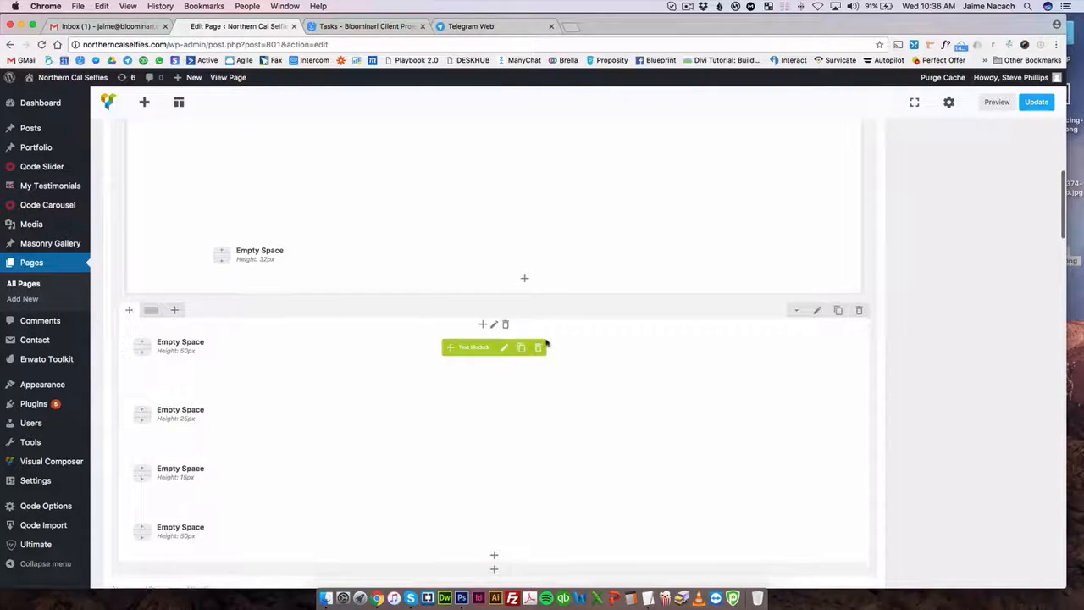
pyautogui.click(500, 382)
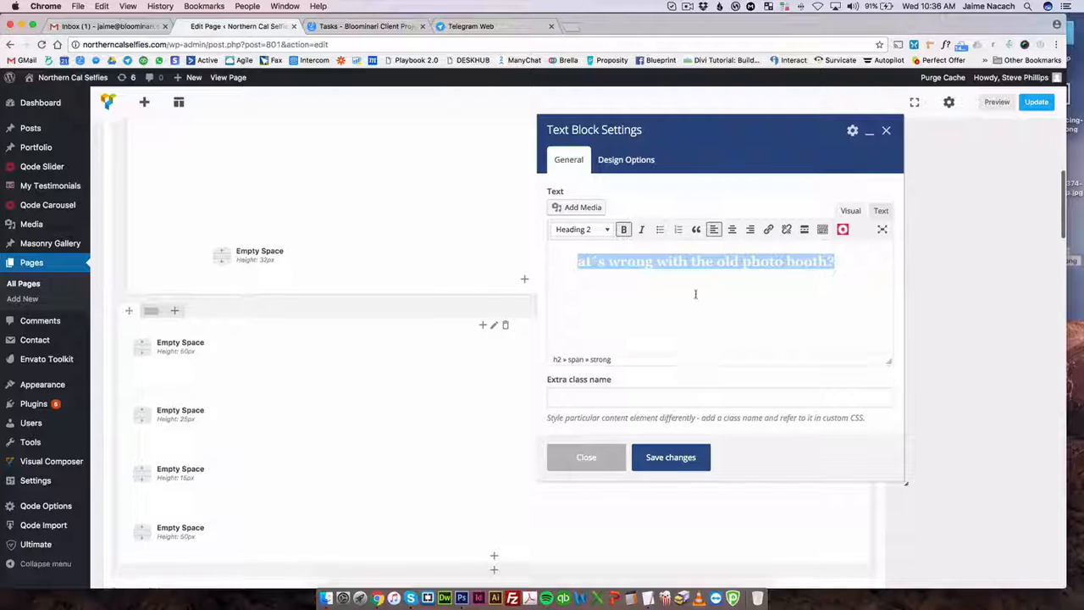
pyautogui.click(875, 215)
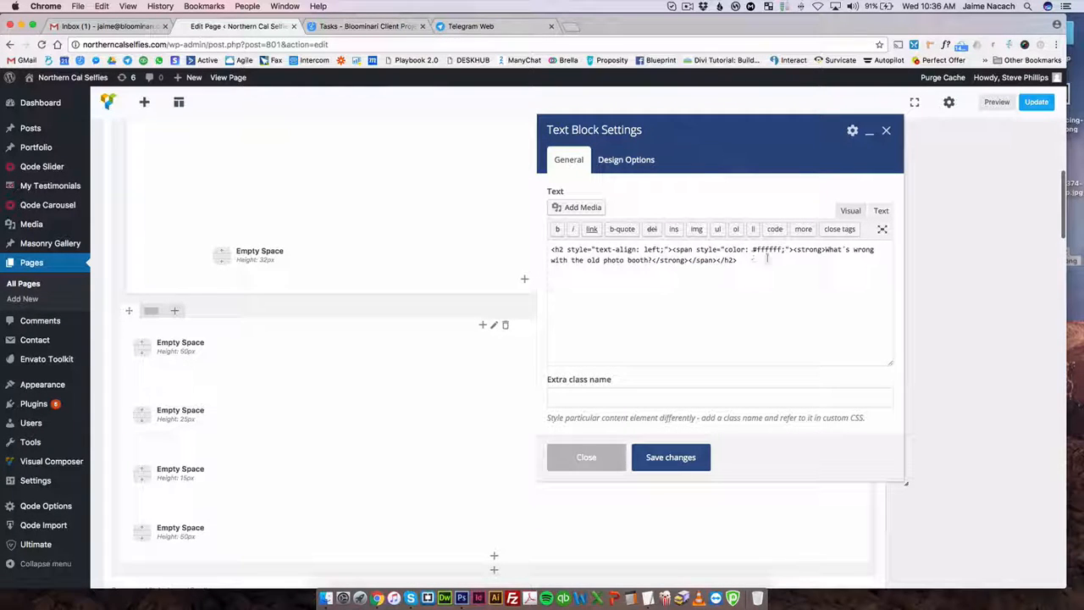
pyautogui.moveTo(822, 250); pyautogui.dragTo(663, 264)
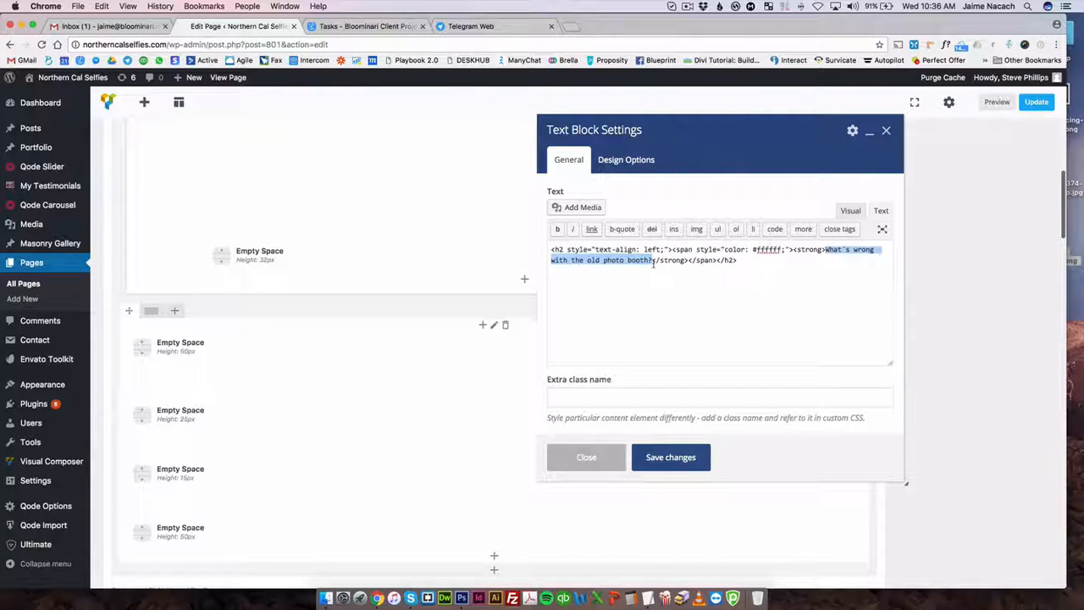
pyautogui.click(850, 210)
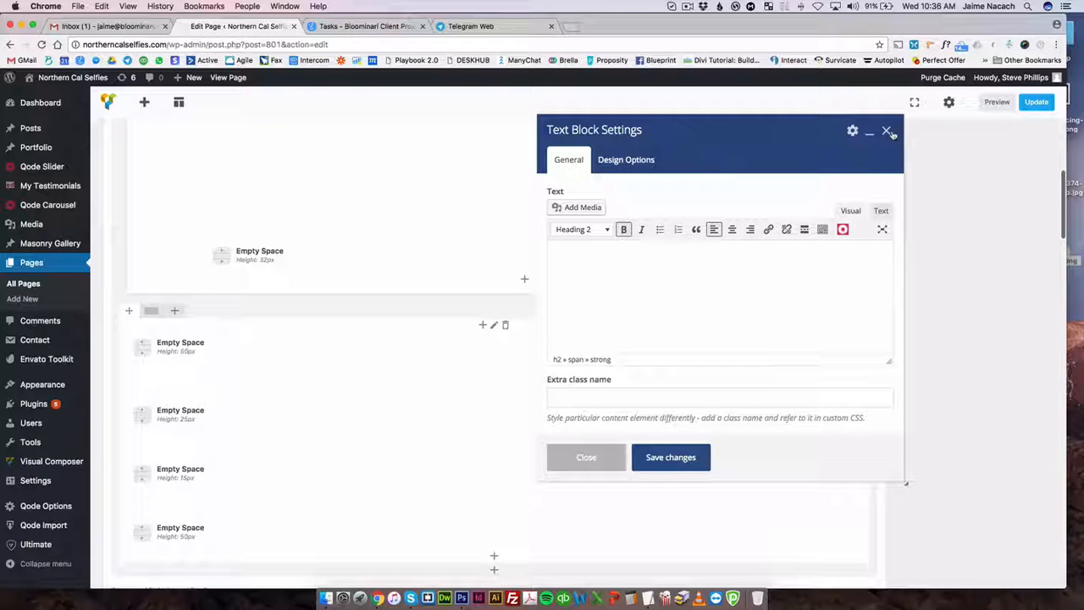
pyautogui.click(887, 131)
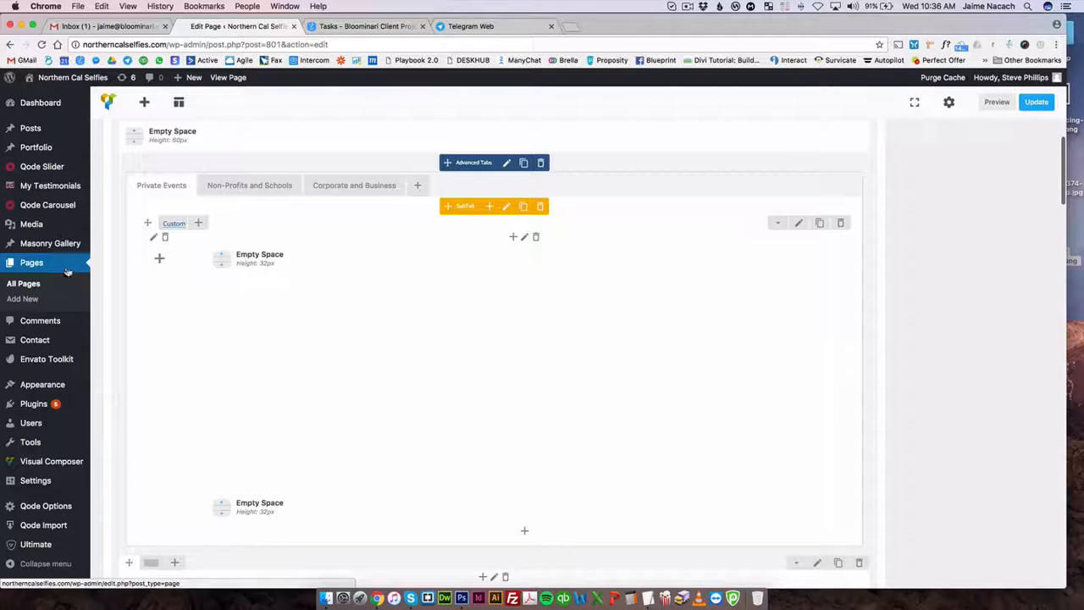
# Step: Open the "Dawn to dawn dusk to dusk" slide from Qode Slider for editing, review its image options, and select its title text
pyautogui.click(39, 174)
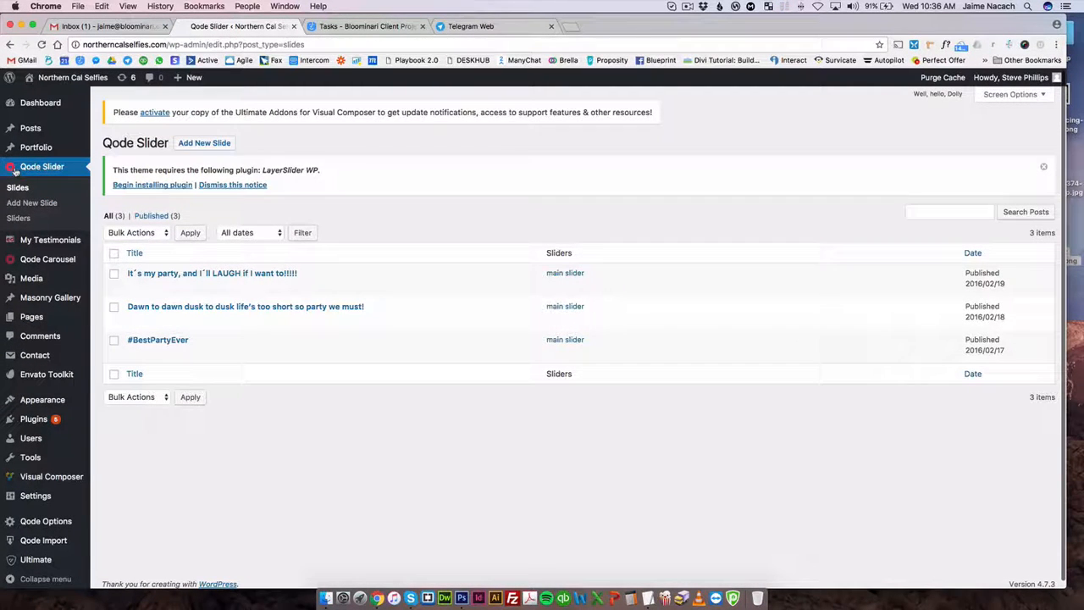
pyautogui.click(160, 308)
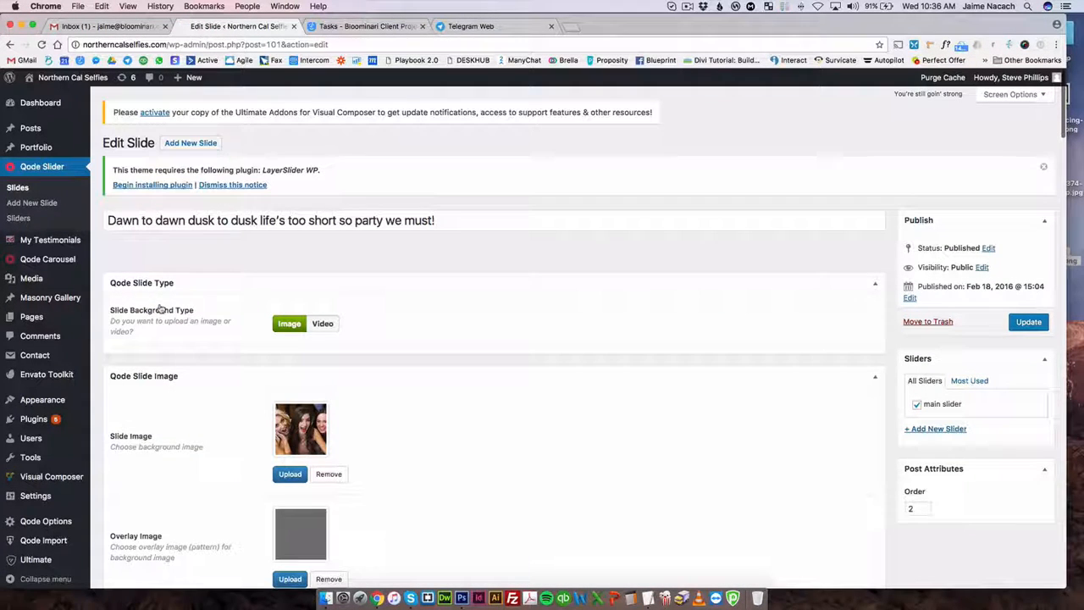
pyautogui.scroll(-3, 160, 310)
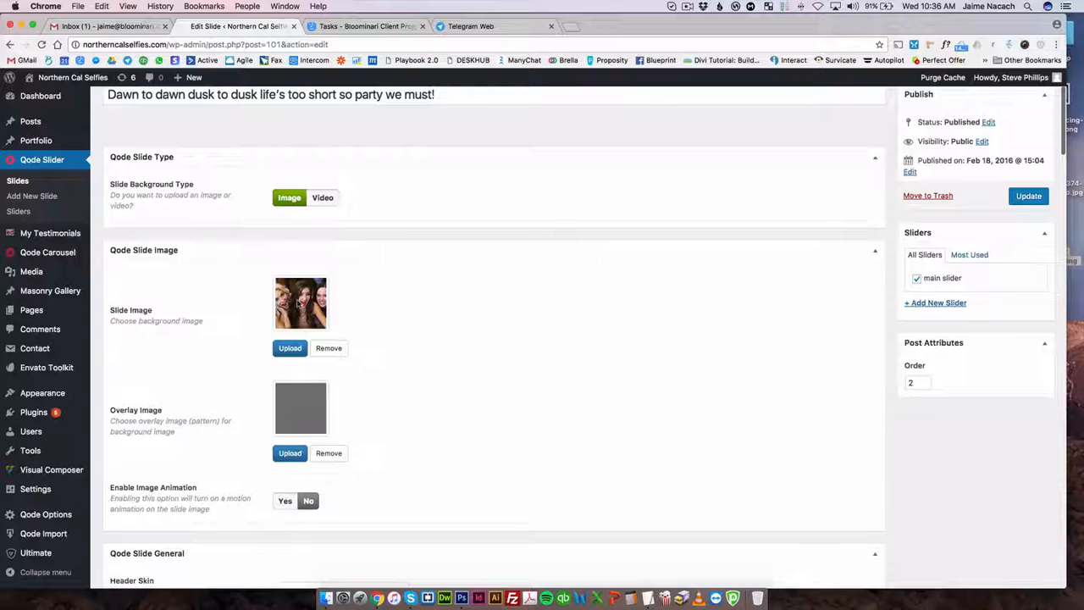
pyautogui.scroll(1, 269, 308)
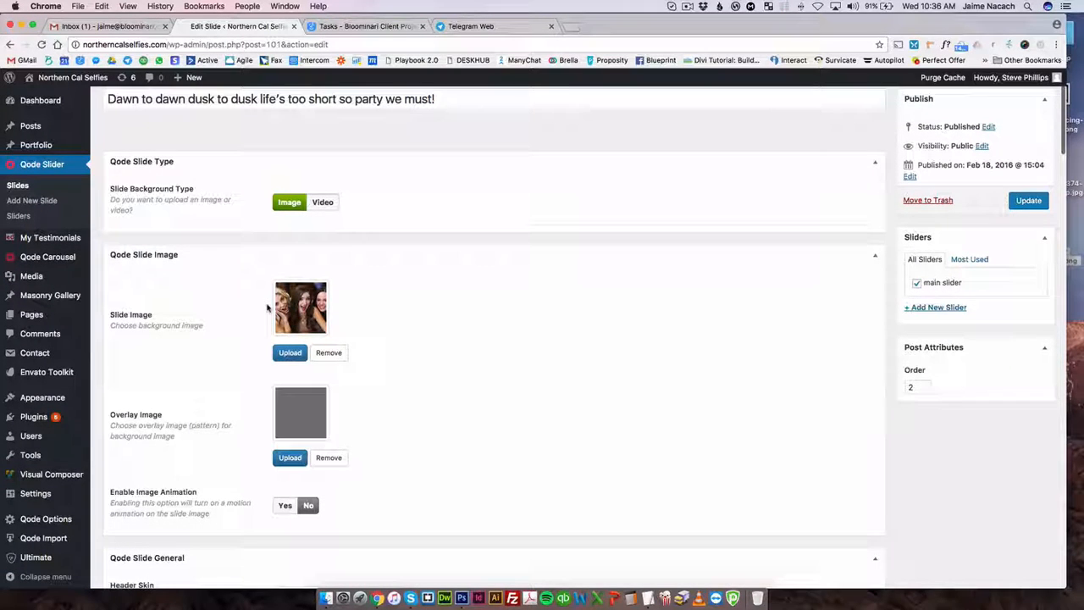
pyautogui.scroll(3, 269, 308)
pyautogui.moveTo(437, 206); pyautogui.dragTo(106, 206)
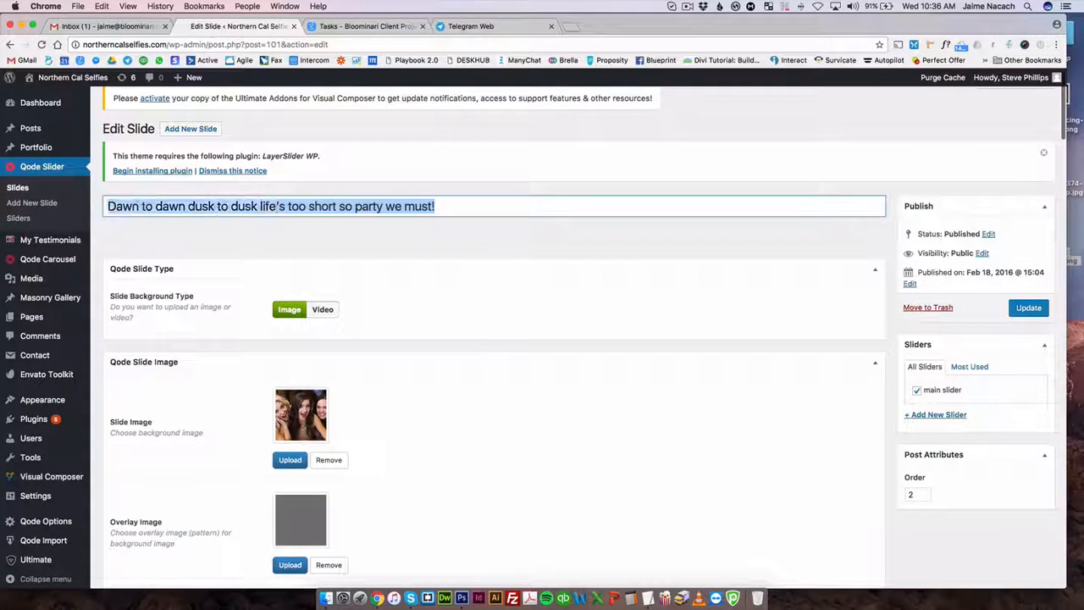
# Step: Review the slide's background type, image, general, animation and title style settings, down to the subtitle section
pyautogui.scroll(-1, 188, 220)
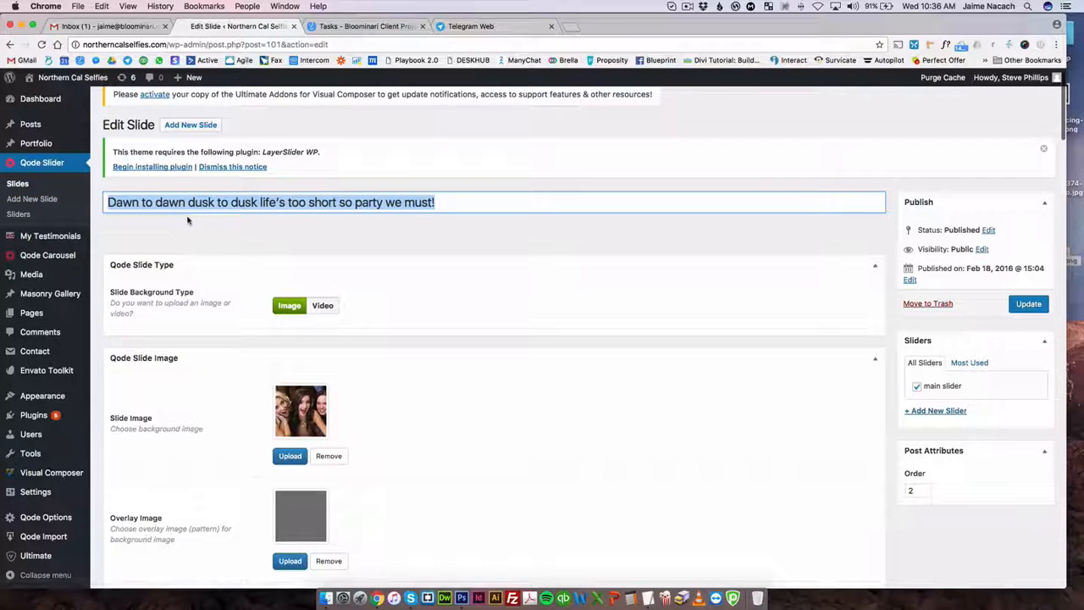
pyautogui.scroll(-5, 188, 221)
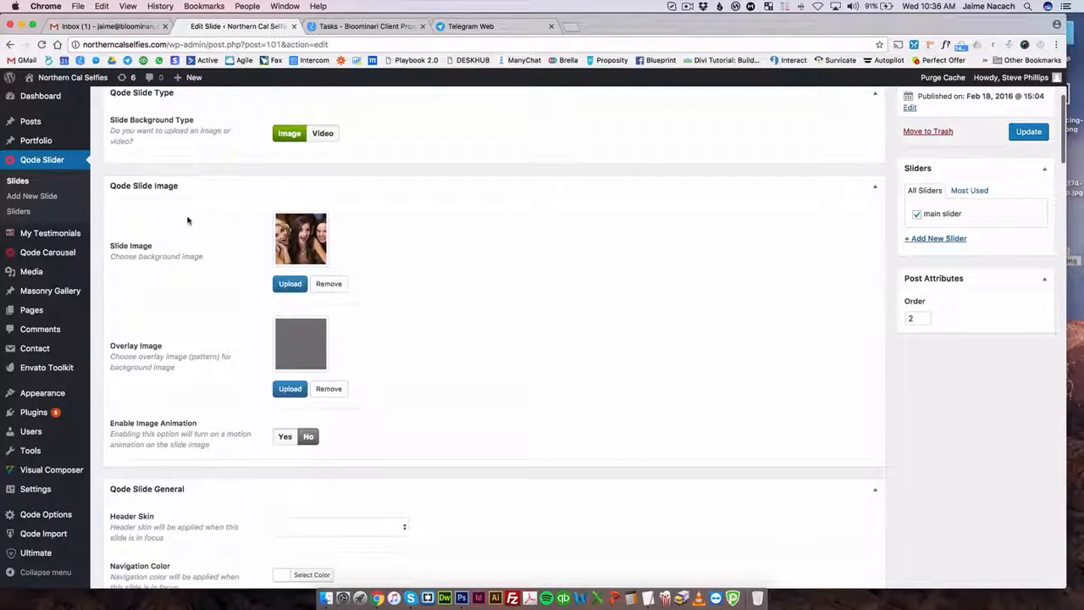
pyautogui.scroll(-6, 189, 220)
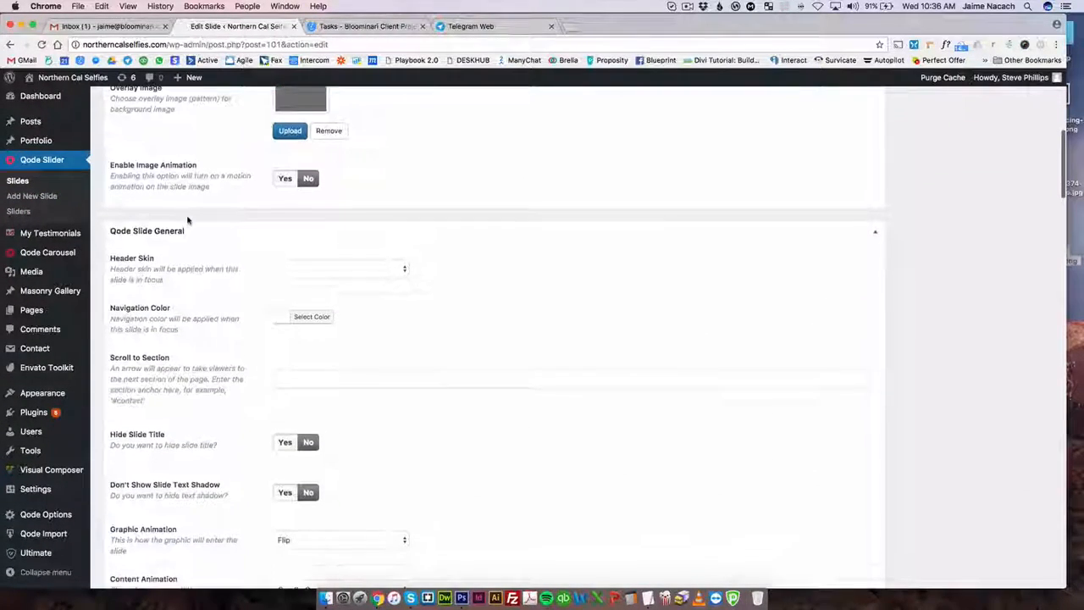
pyautogui.scroll(-7, 188, 221)
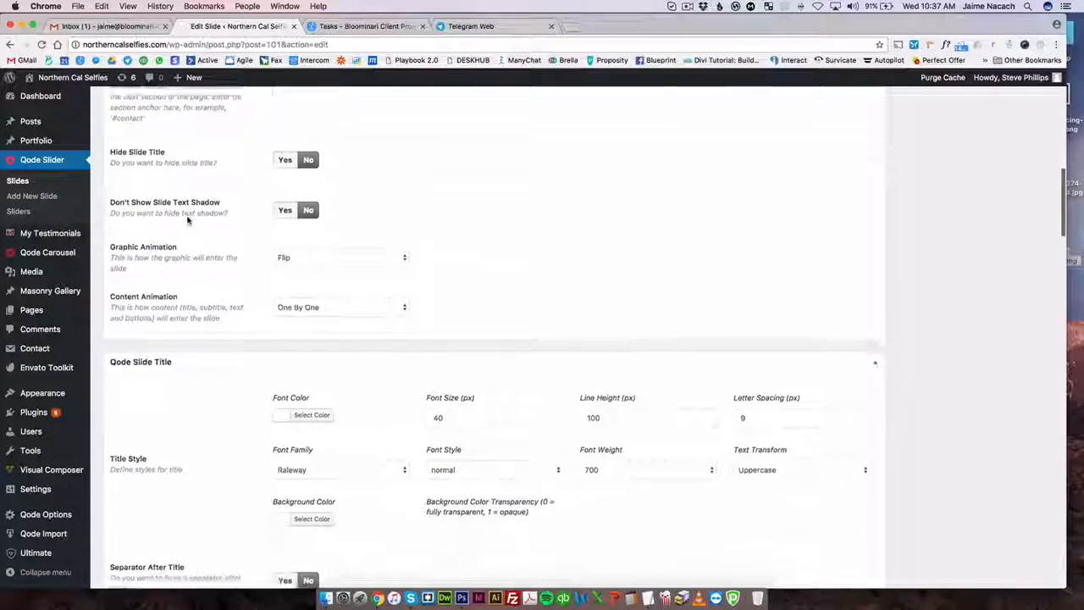
pyautogui.scroll(-5, 188, 220)
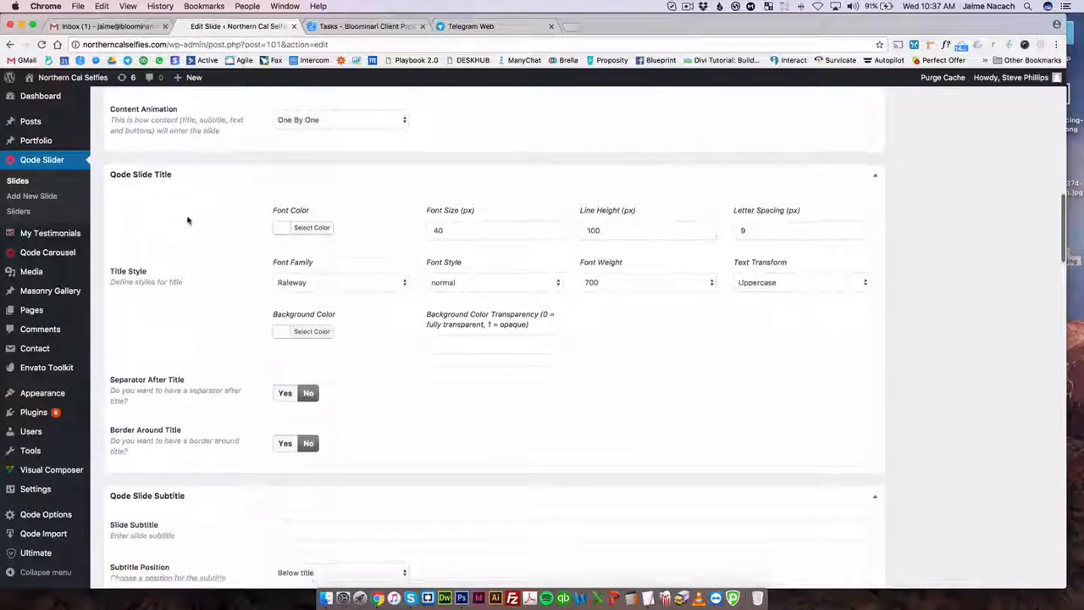
pyautogui.scroll(20, 188, 221)
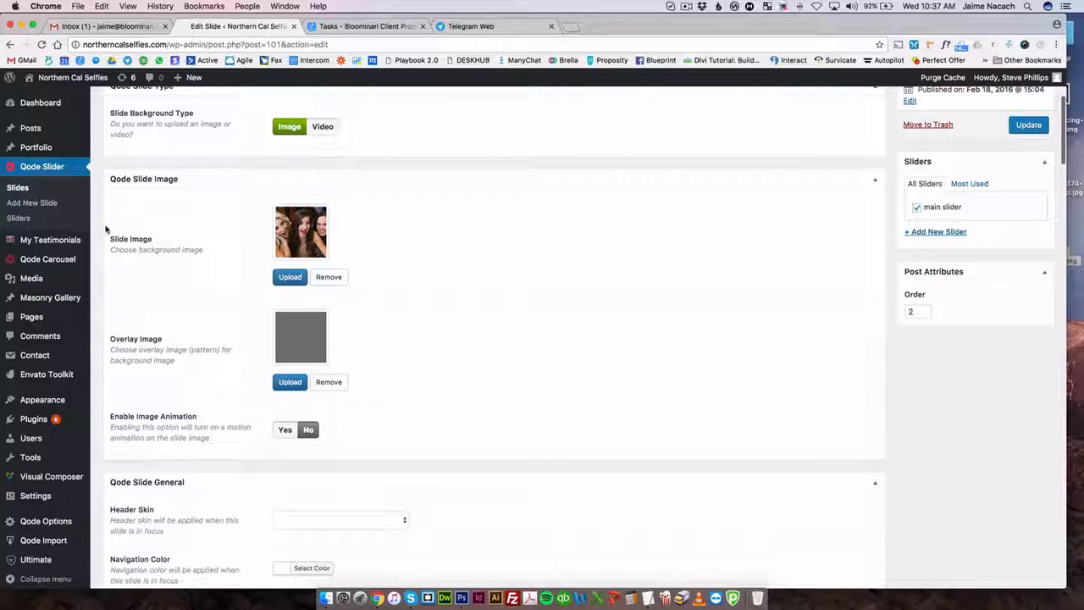
pyautogui.scroll(-1, 66, 238)
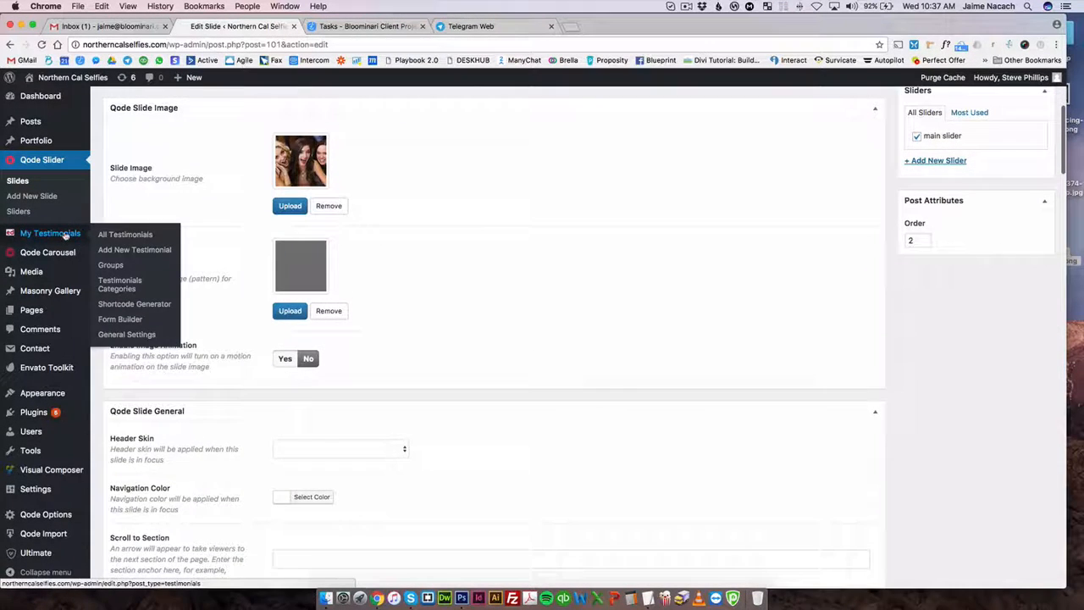
pyautogui.scroll(4, 227, 240)
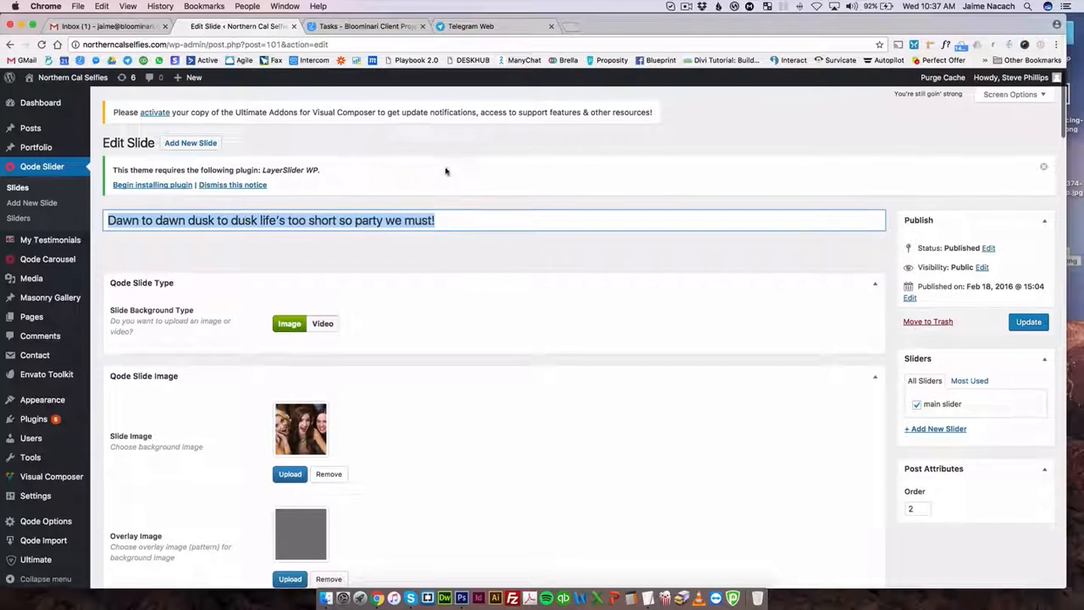
pyautogui.moveTo(44, 147)
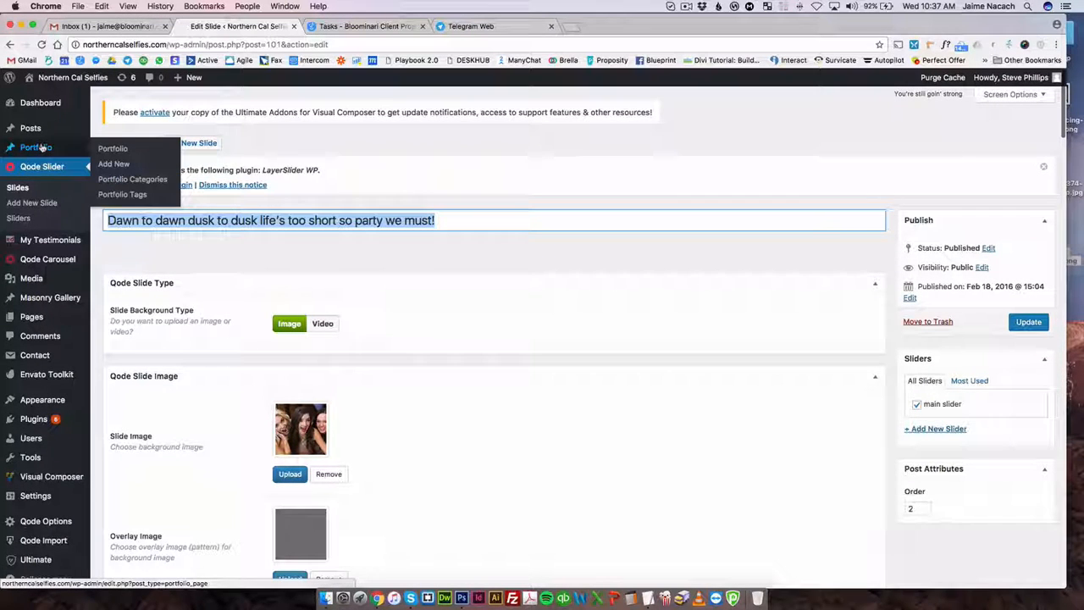
pyautogui.scroll(-3, 42, 148)
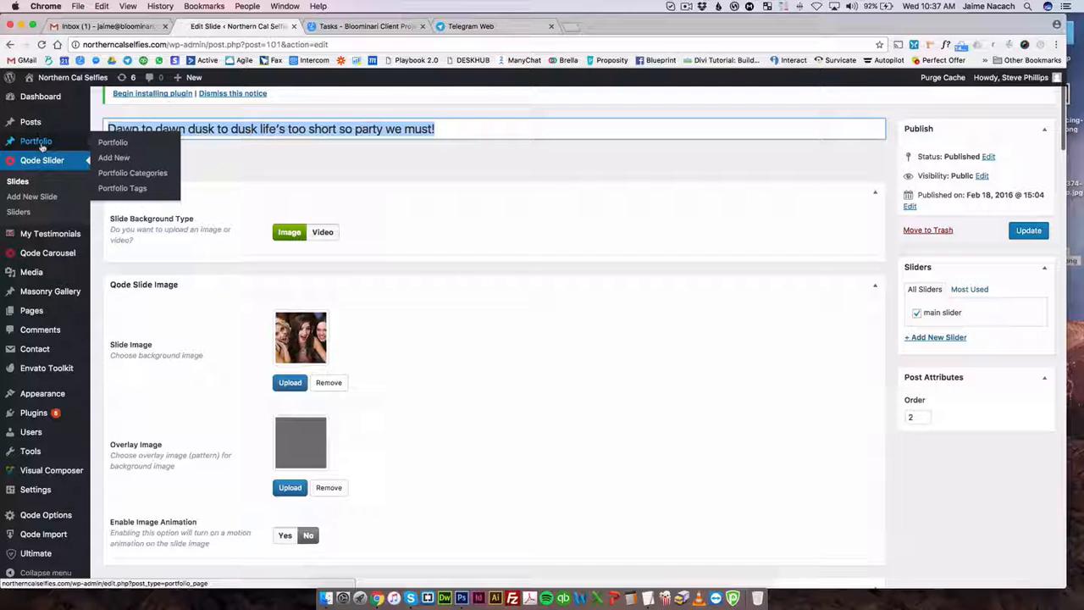
pyautogui.click(686, 7)
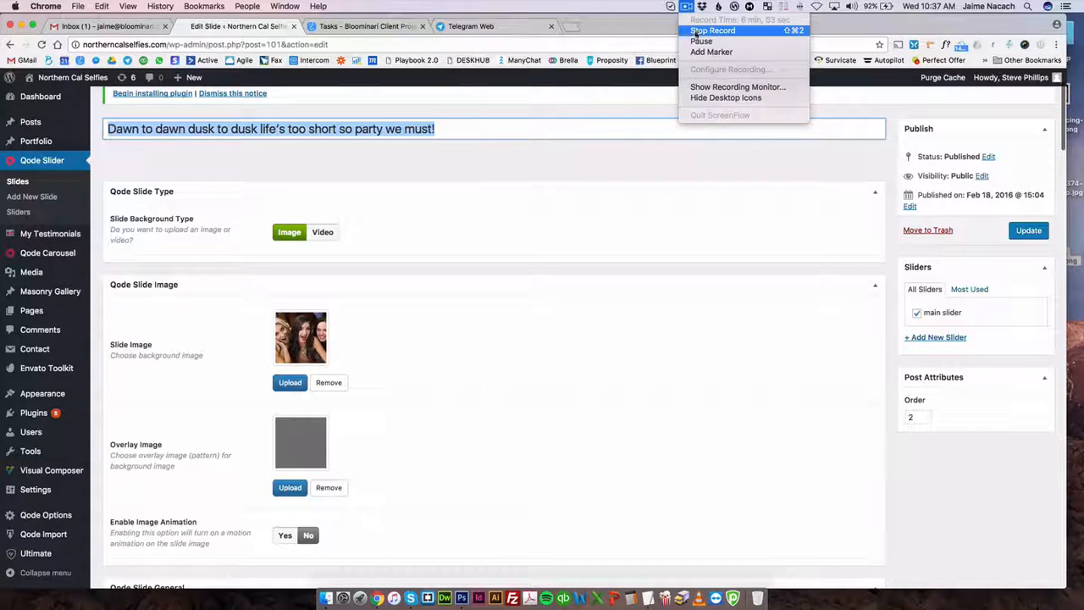